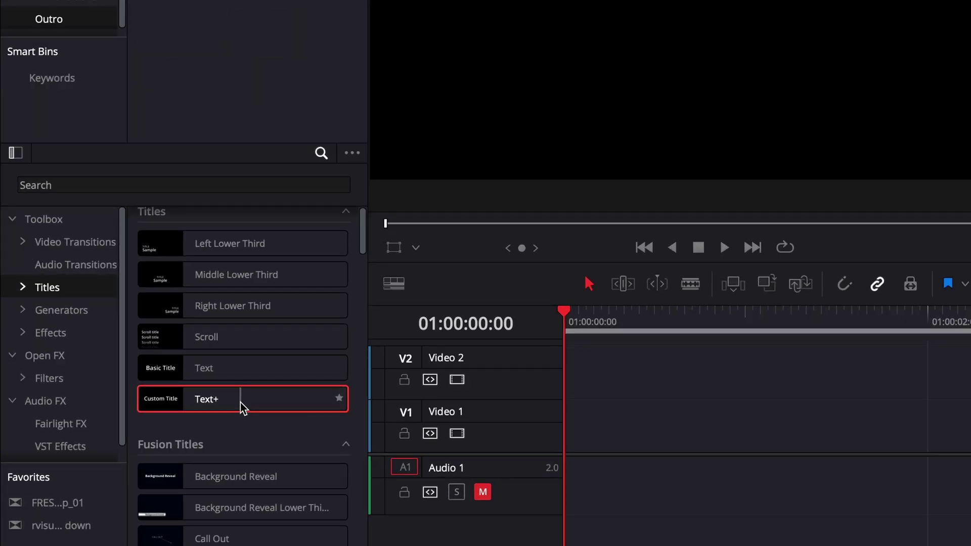
# Drag Text+ from Toolbox > Titles onto the Video 1 track.
pyautogui.moveTo(195, 434); pyautogui.dragTo(445, 462)
# Align the title to the timeline start and change its text to NEON in the Reef font.
pyautogui.moveTo(660, 453); pyautogui.dragTo(565, 434)
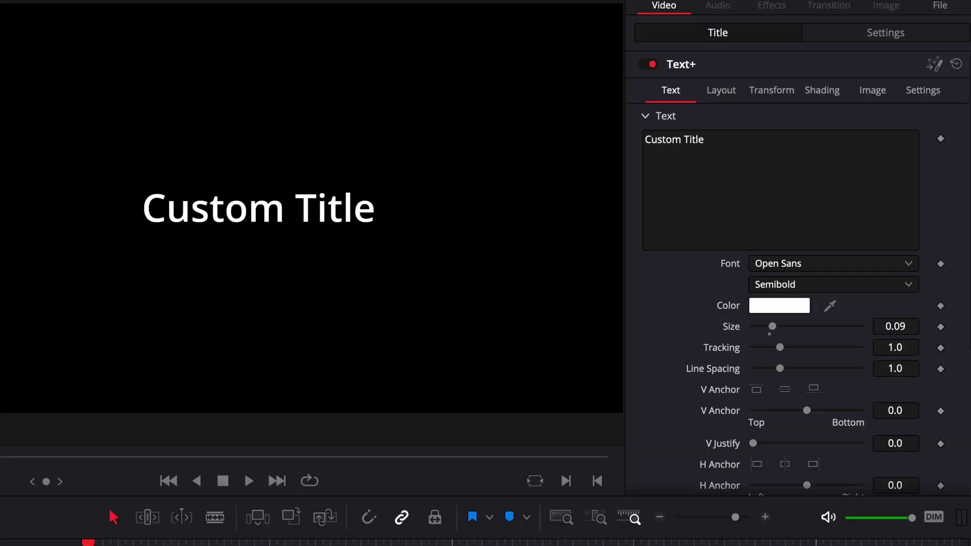
pyautogui.click(808, 142)
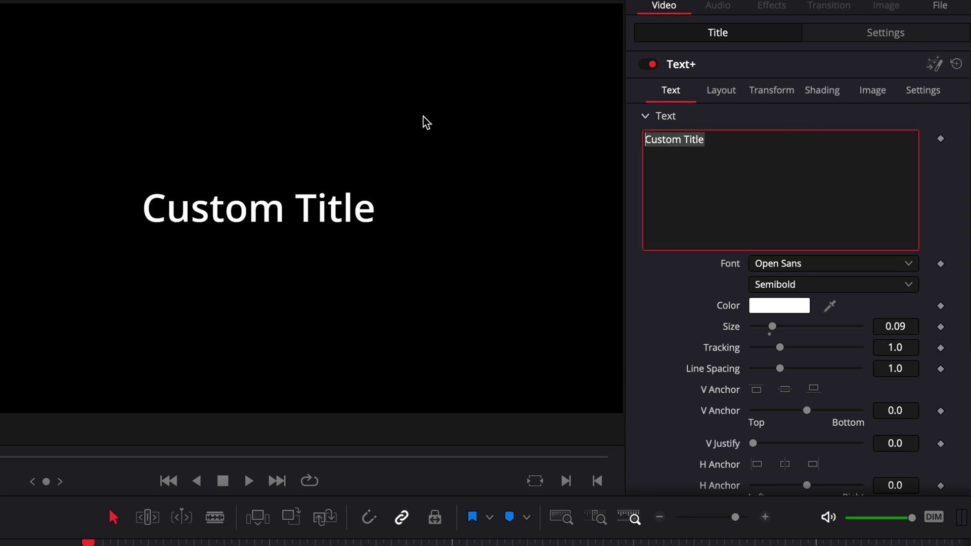
pyautogui.write('Neon')
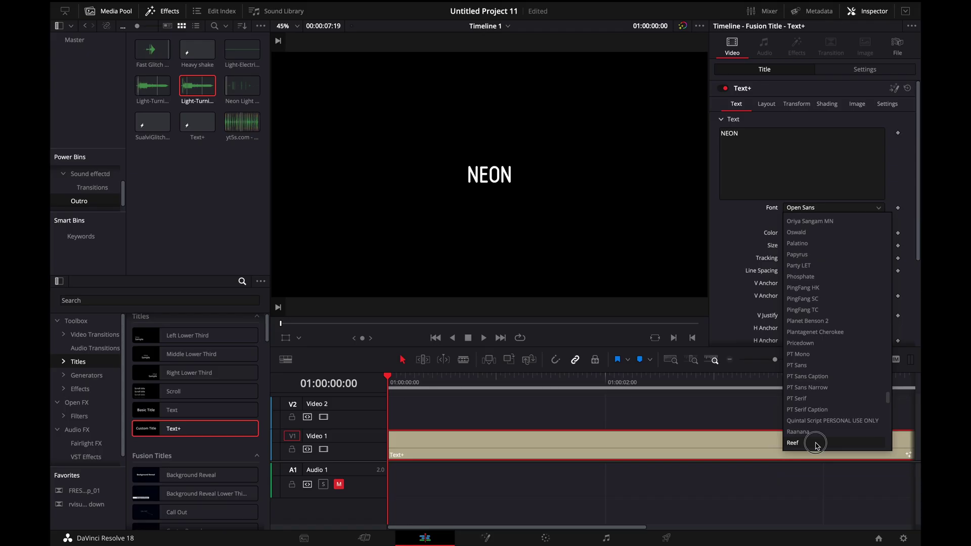
pyautogui.click(817, 443)
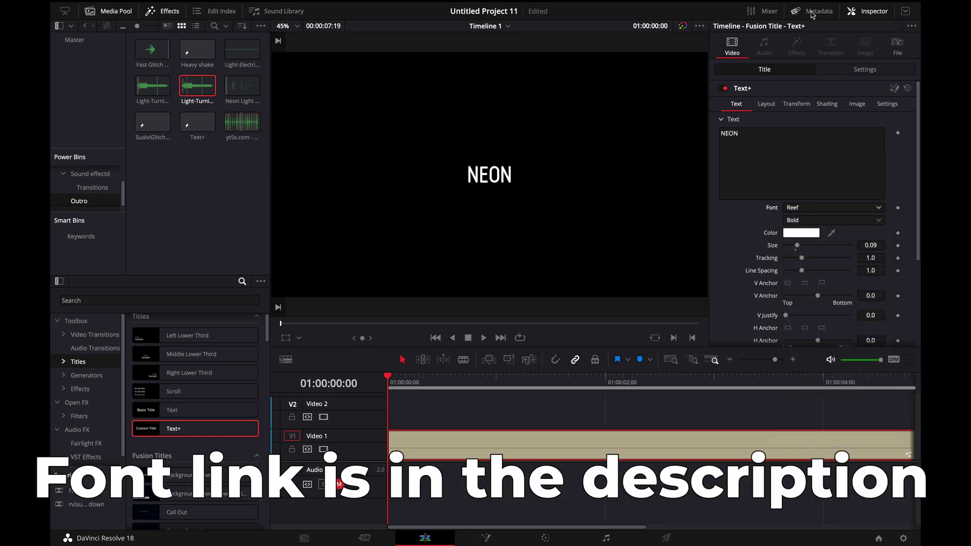
# Give the NEON letters the outline-only appearance in Shading.
pyautogui.click(770, 104)
pyautogui.click(793, 103)
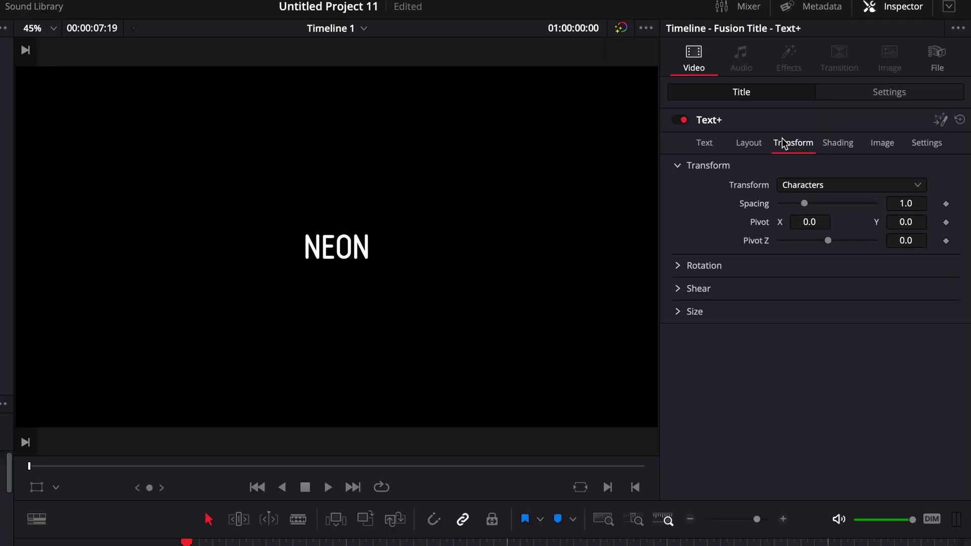
pyautogui.click(839, 145)
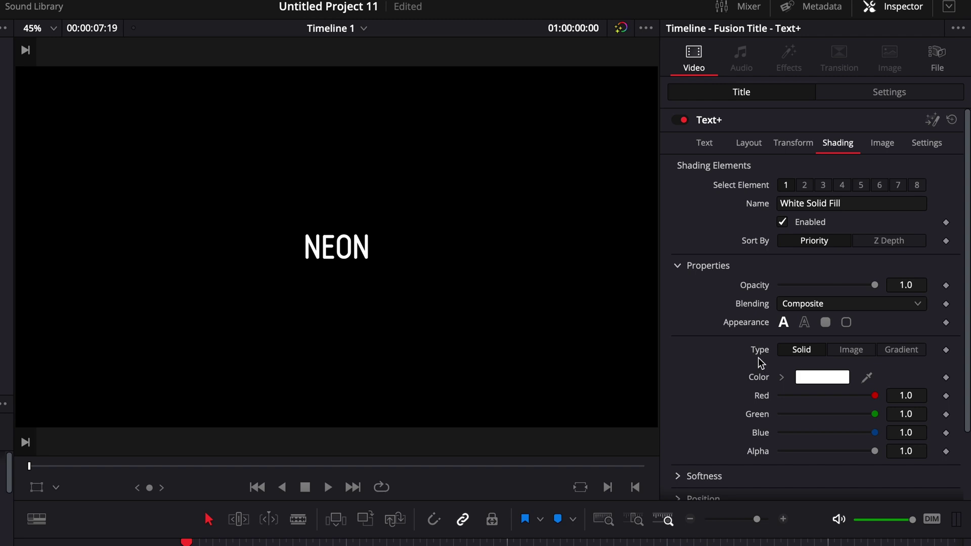
pyautogui.scroll(-1, 762, 363)
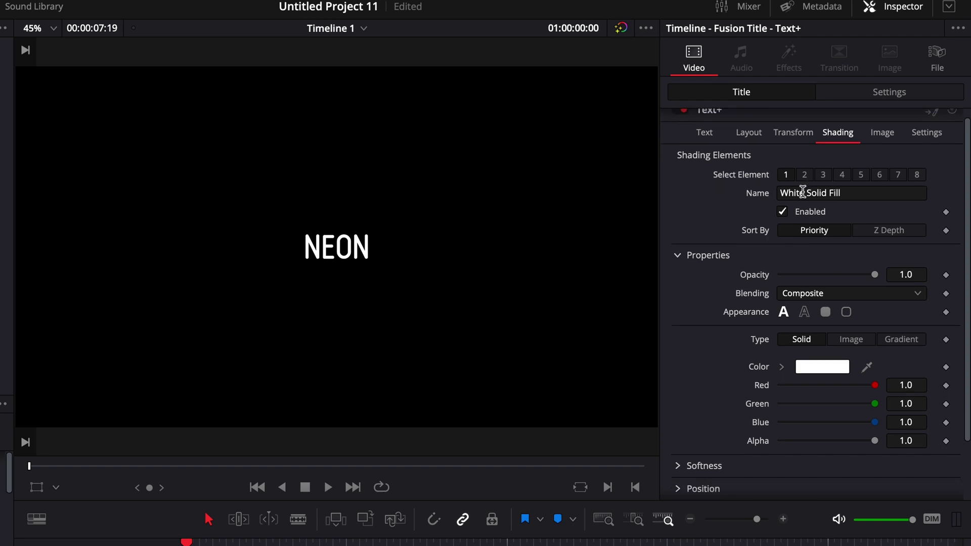
pyautogui.click(804, 313)
# Enlarge the title to zoom 3.110 and Alt-drag a copy onto Video 2.
pyautogui.click(889, 92)
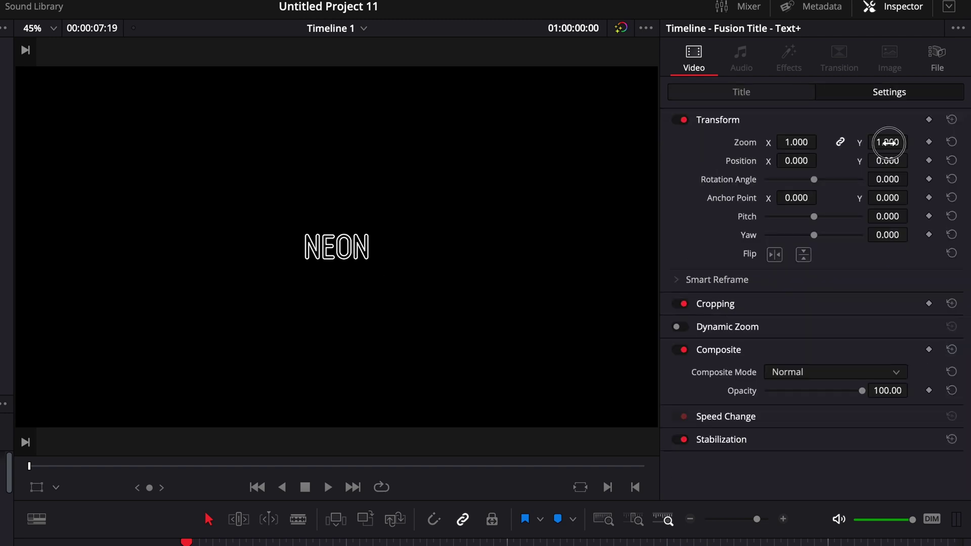
pyautogui.moveTo(888, 142); pyautogui.dragTo(418, 380)
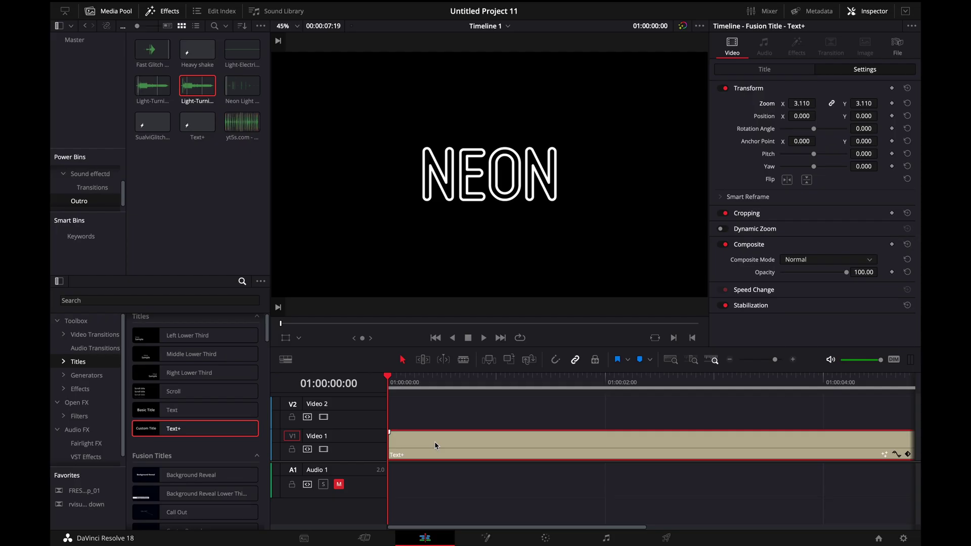
pyautogui.moveTo(434, 440); pyautogui.dragTo(431, 401)
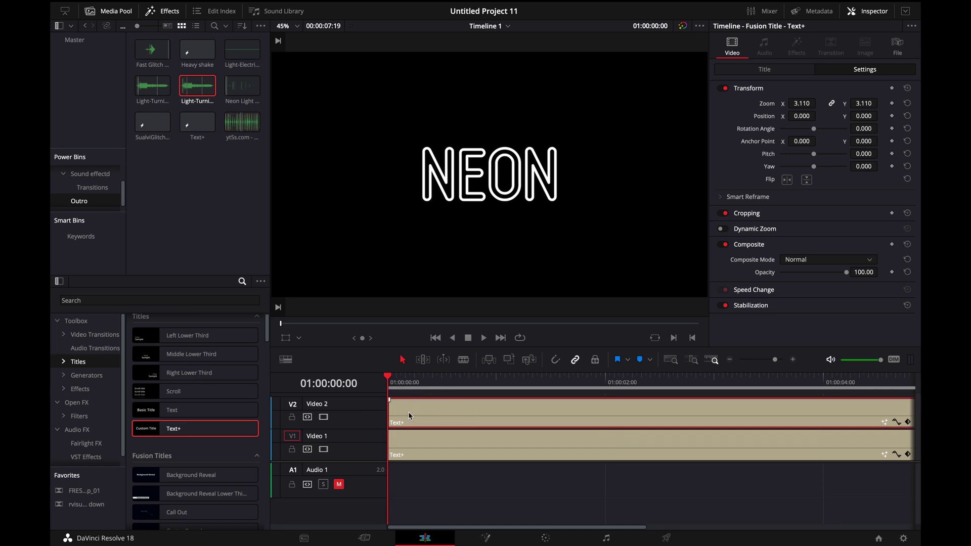
# Preview the title, disable the Video 2 copy, and select the Video 1 title.
pyautogui.press('space')
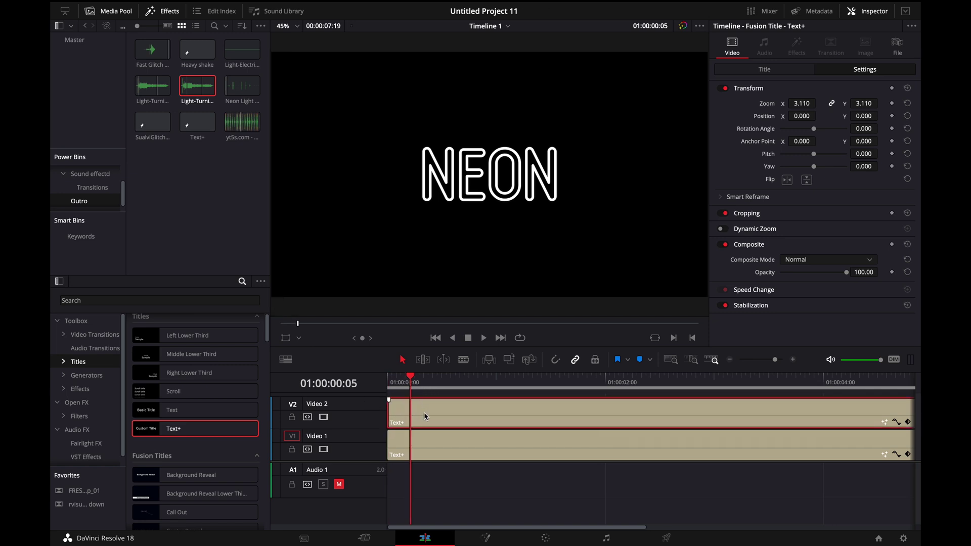
pyautogui.press('d')
pyautogui.click(426, 447)
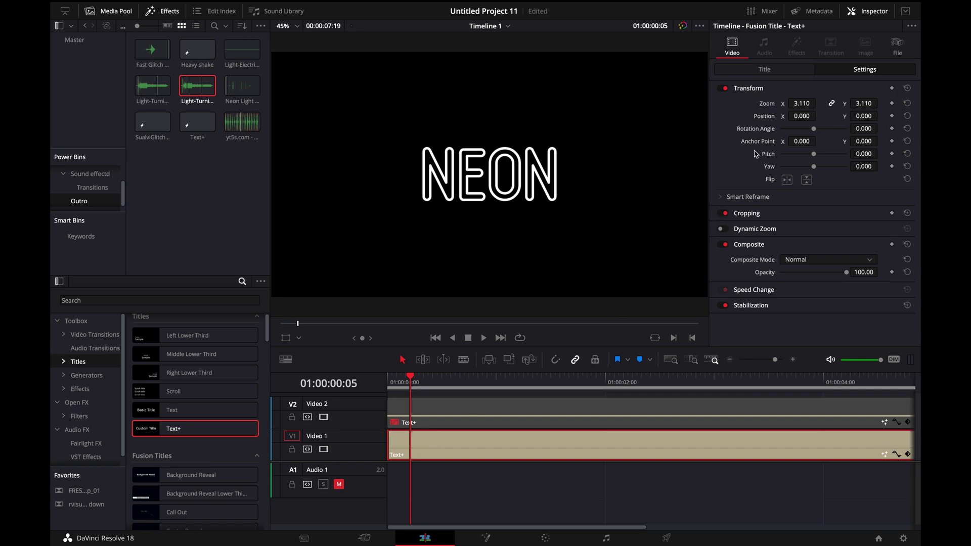
# Set the Video 1 outline colour to 0.176 dark grey and re-enable the Video 2 copy.
pyautogui.click(778, 68)
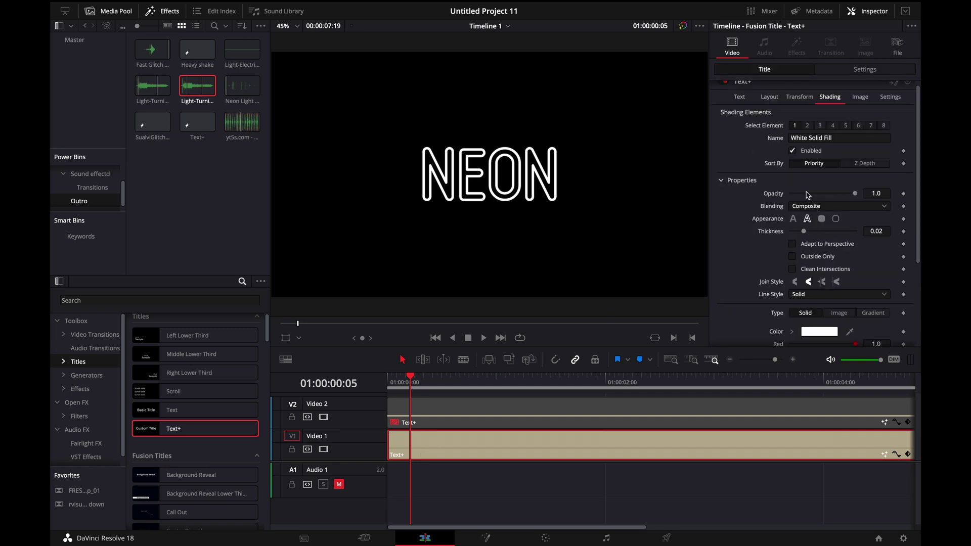
pyautogui.scroll(1, 801, 182)
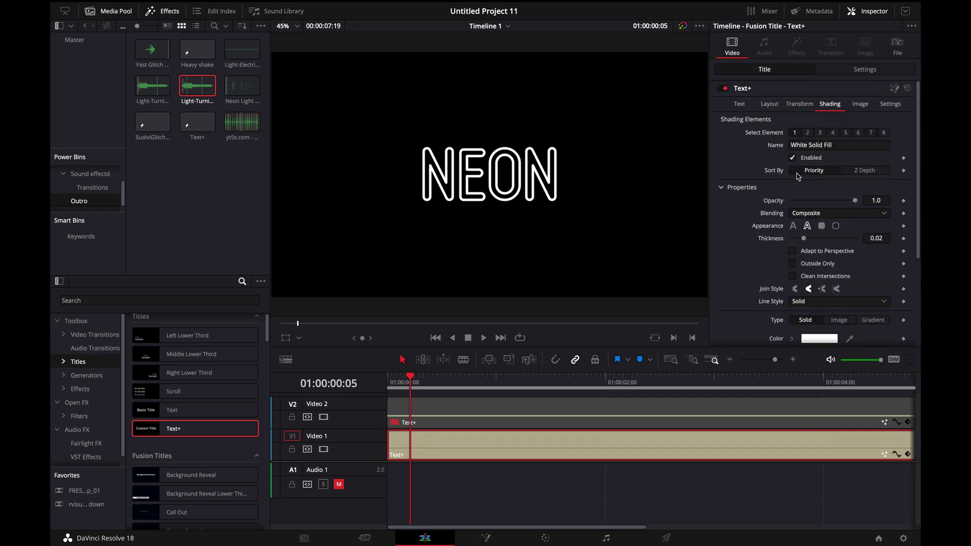
pyautogui.scroll(-4, 799, 257)
pyautogui.click(816, 256)
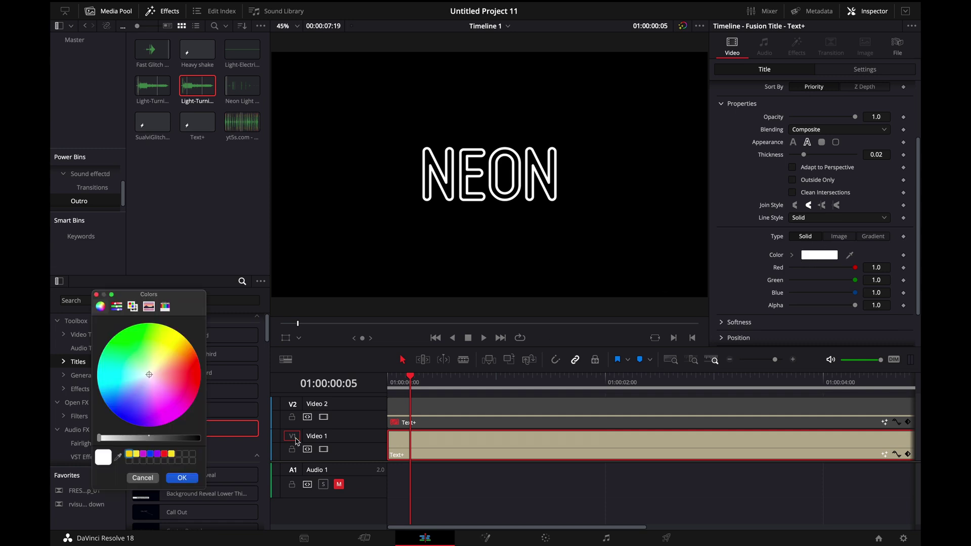
pyautogui.moveTo(160, 439); pyautogui.dragTo(121, 438)
pyautogui.click(182, 478)
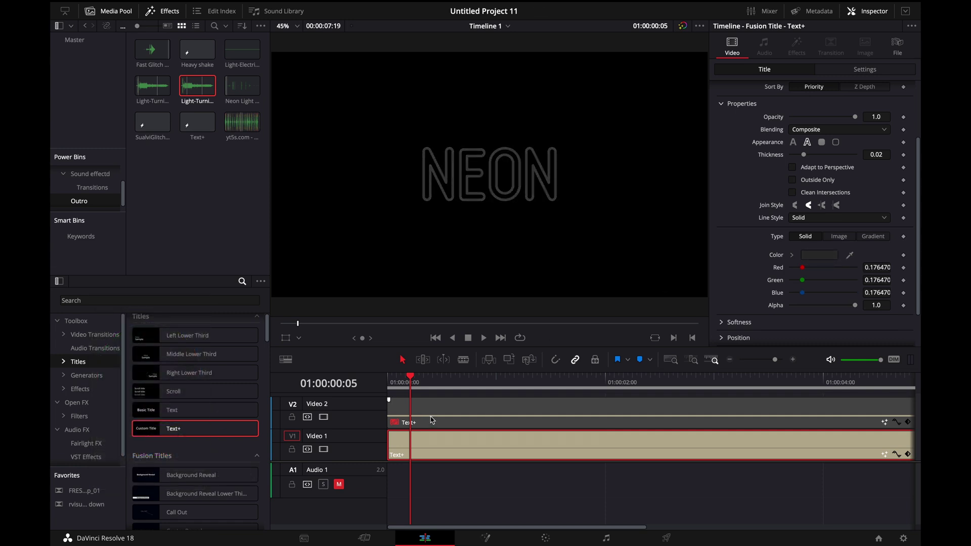
pyautogui.click(434, 421)
pyautogui.press('super+z')
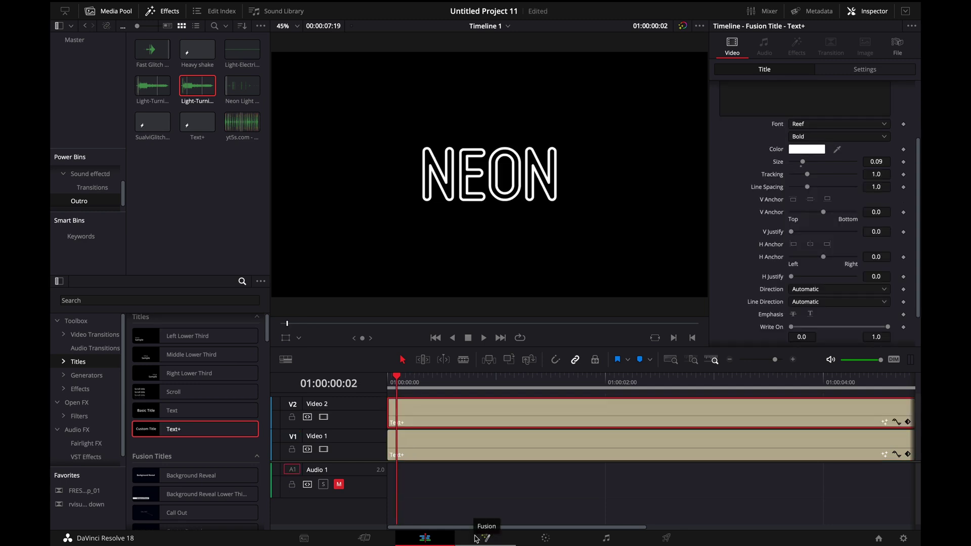
# In Fusion, spread the Template and MediaOut1 nodes apart to make room.
pyautogui.click(478, 538)
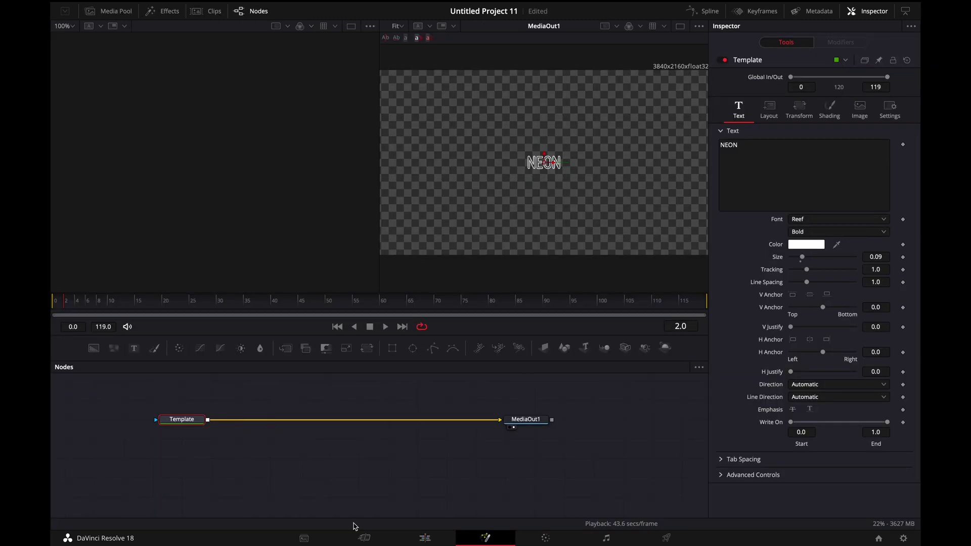
pyautogui.moveTo(182, 420); pyautogui.dragTo(156, 424)
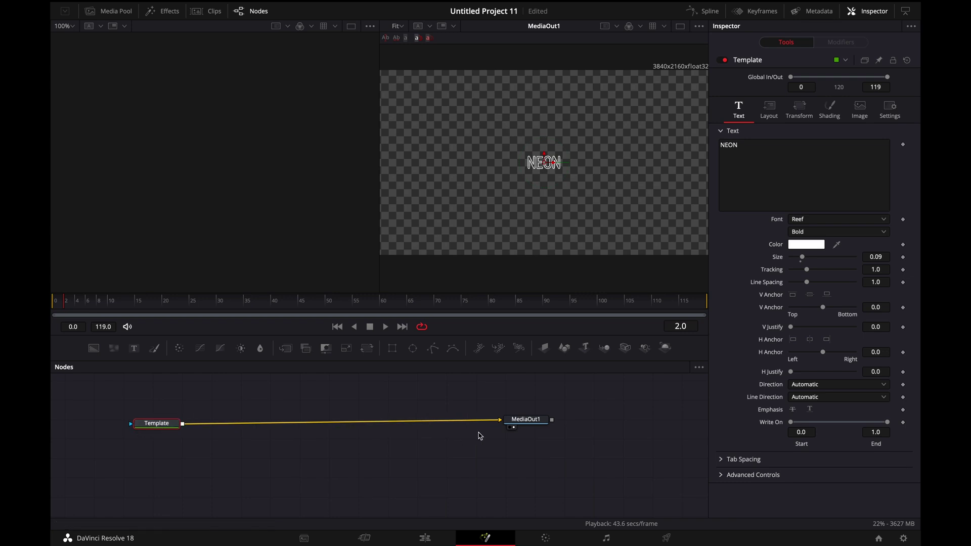
pyautogui.click(516, 424)
pyautogui.moveTo(516, 424); pyautogui.dragTo(547, 429)
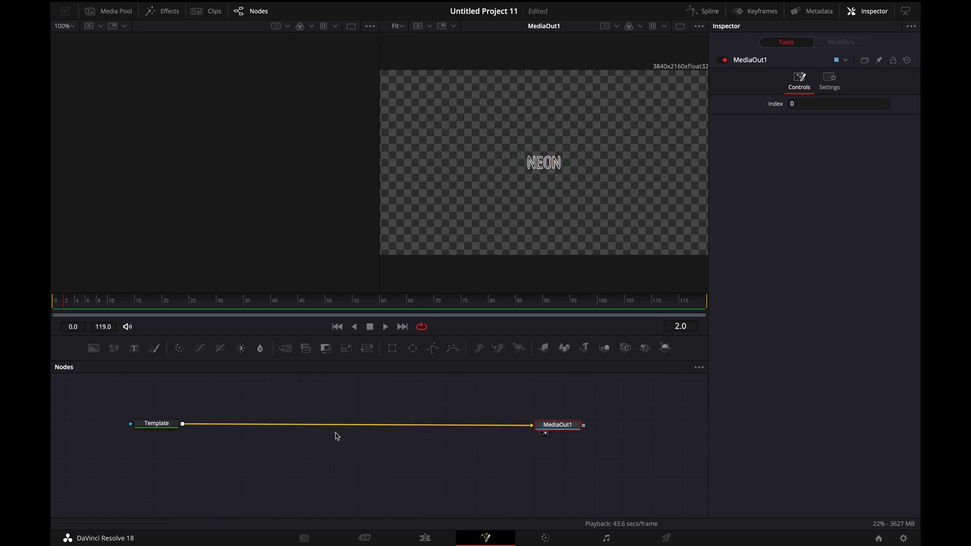
pyautogui.click(165, 426)
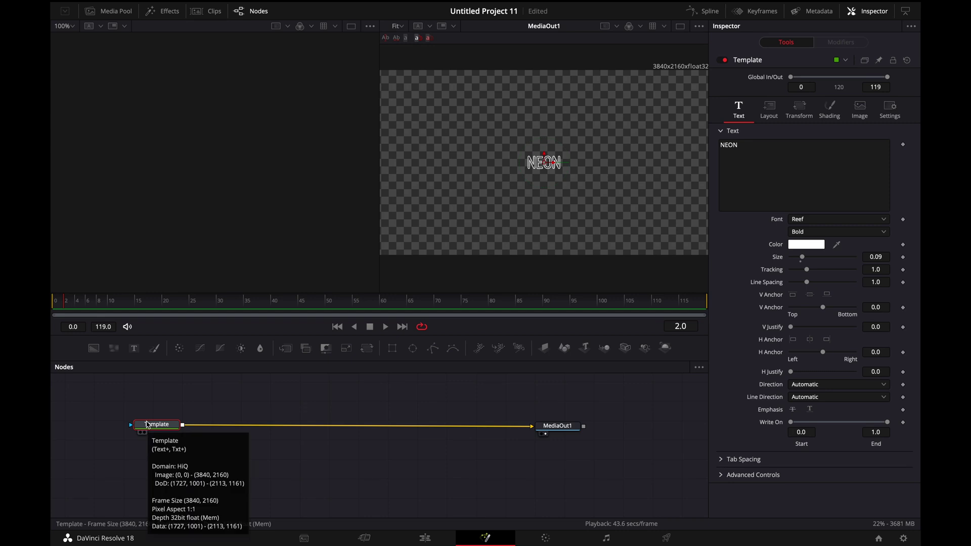
# Insert a Glow node between Template and MediaOut1, then increase its size and intensity.
pyautogui.hotkey('shift', 'space')
pyautogui.write('Glow')
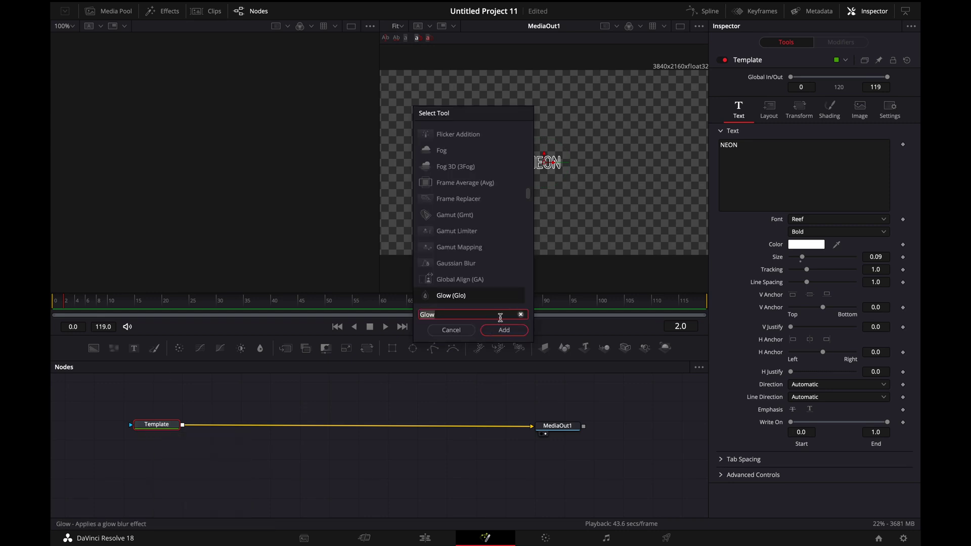
pyautogui.write('glow')
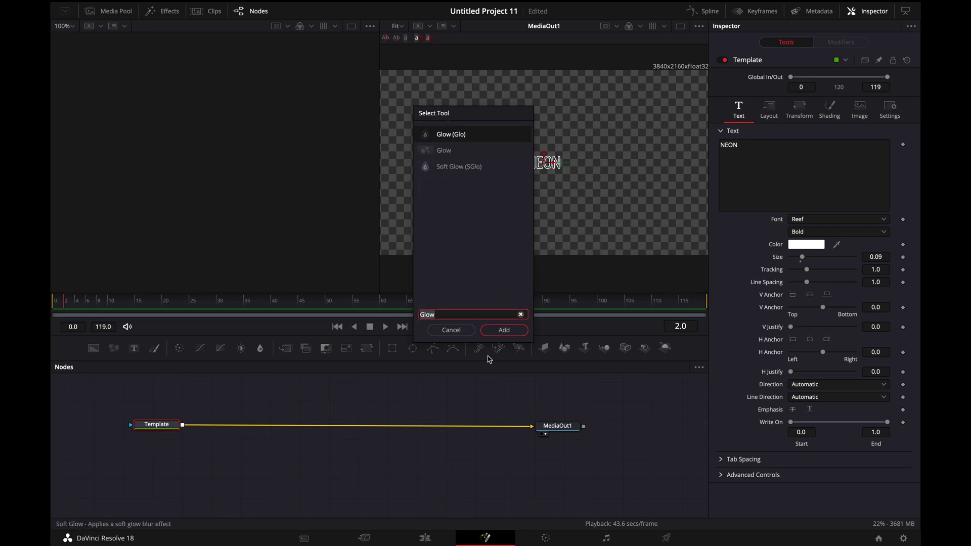
pyautogui.click(499, 331)
pyautogui.moveTo(207, 429); pyautogui.dragTo(277, 431)
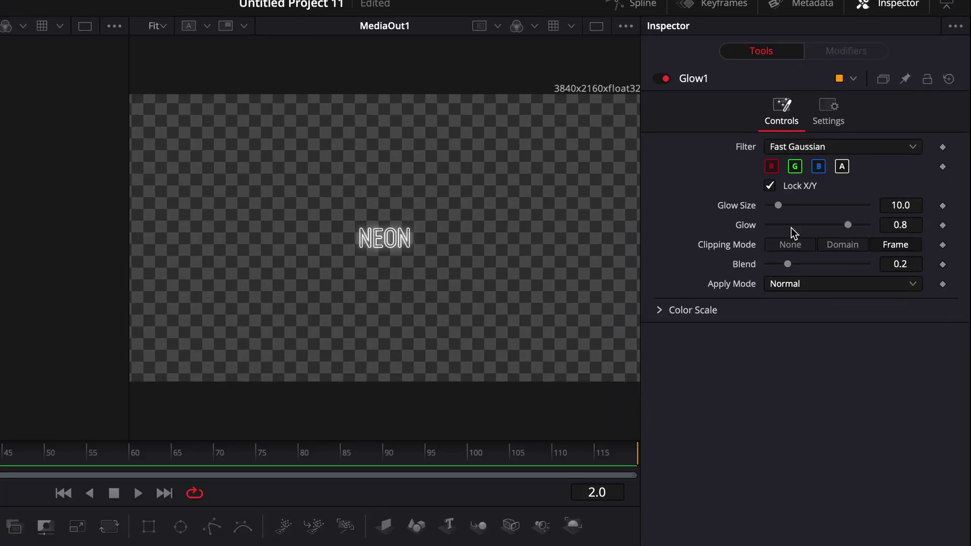
pyautogui.moveTo(779, 201)
pyautogui.mouseDown()
pyautogui.moveTo(814, 201)
pyautogui.moveTo(763, 210)
pyautogui.moveTo(789, 208)
pyautogui.mouseUp()
pyautogui.moveTo(849, 225)
pyautogui.mouseDown()
pyautogui.moveTo(863, 223)
pyautogui.moveTo(851, 228)
pyautogui.mouseUp()
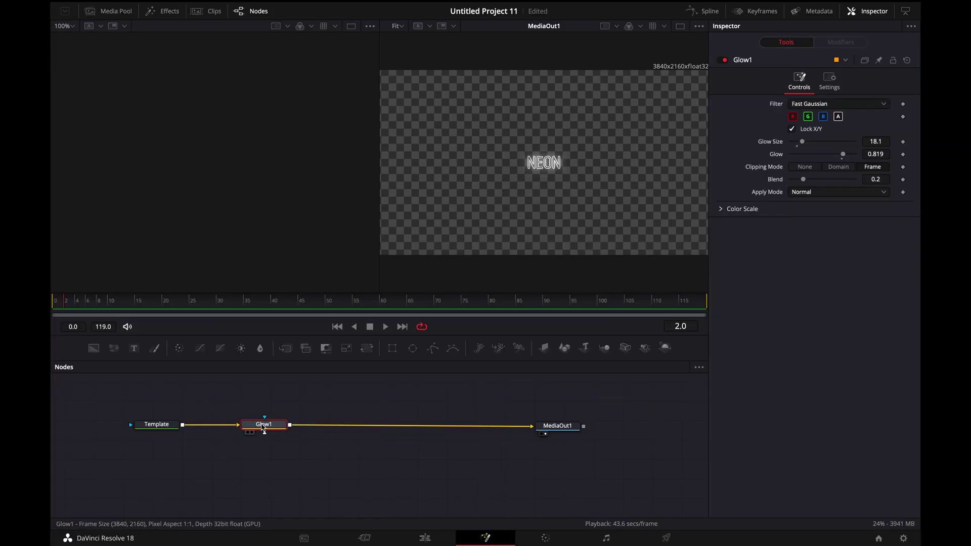
# Add a Color Corrector with Tint -0.1153 for a magenta glow, then return to Edit.
pyautogui.hotkey('shift', 'space')
pyautogui.write('Glow')
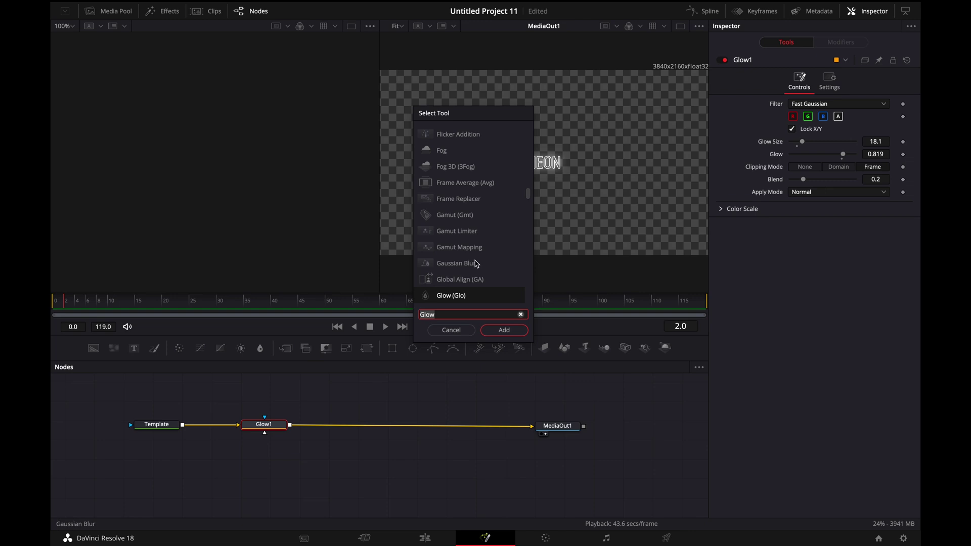
pyautogui.press('BackSpace')
pyautogui.press('BackSpace')
pyautogui.press('BackSpace')
pyautogui.press('BackSpace')
pyautogui.write('color')
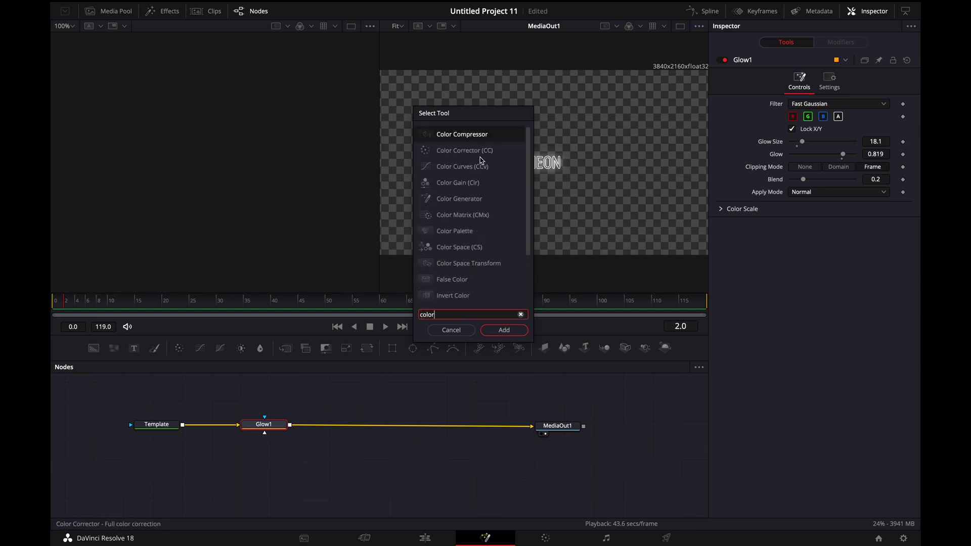
pyautogui.write(' Corrector')
pyautogui.click(495, 329)
pyautogui.moveTo(894, 195)
pyautogui.mouseDown()
pyautogui.moveTo(900, 187)
pyautogui.moveTo(907, 199)
pyautogui.mouseUp()
pyautogui.moveTo(948, 302); pyautogui.dragTo(921, 339)
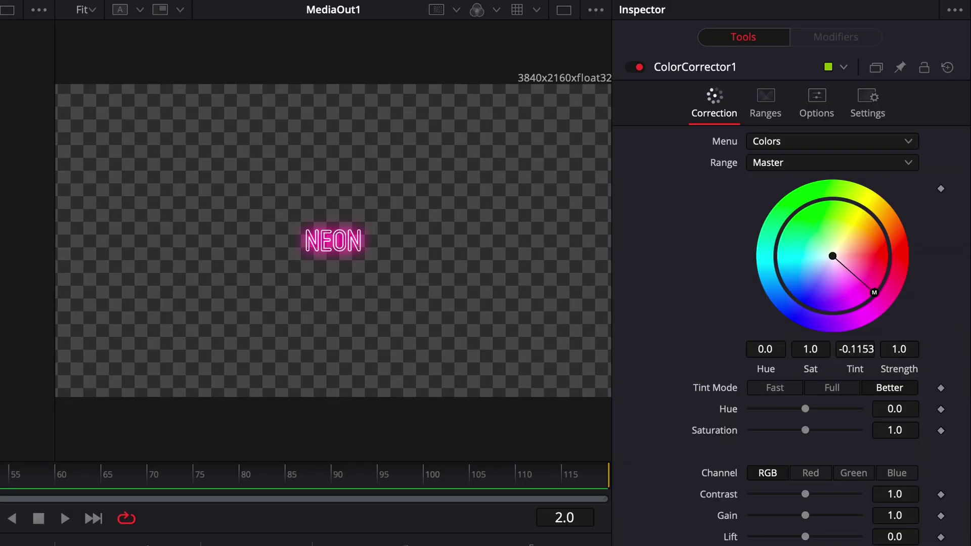
pyautogui.click(424, 538)
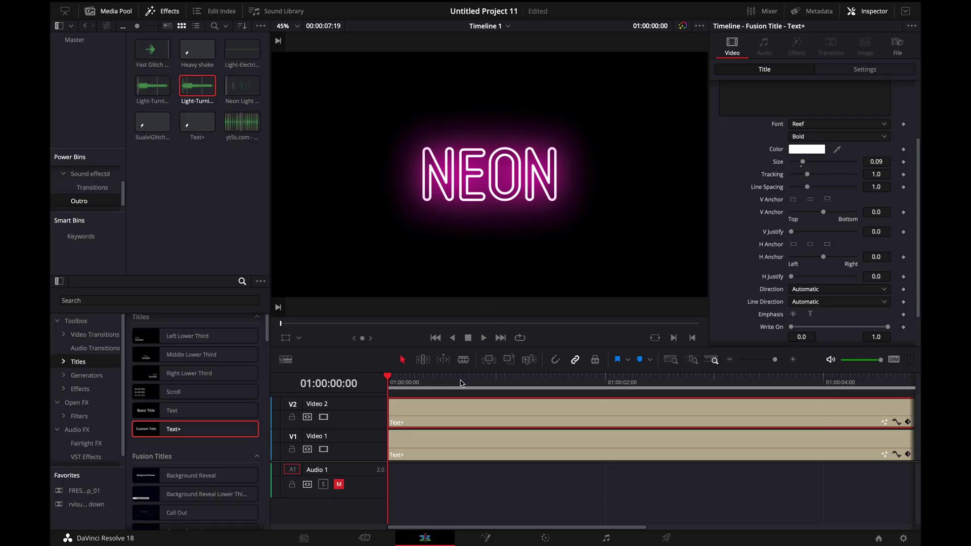
# Blade the Video 2 NEON clip a few frames in, then trim the next piece to leave a gap.
pyautogui.press('space')
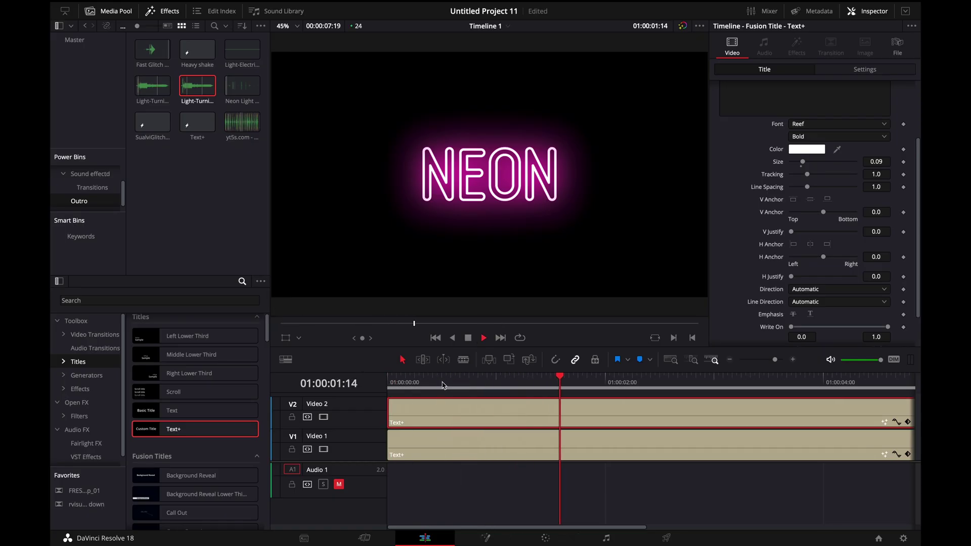
pyautogui.press('j')
pyautogui.press('j')
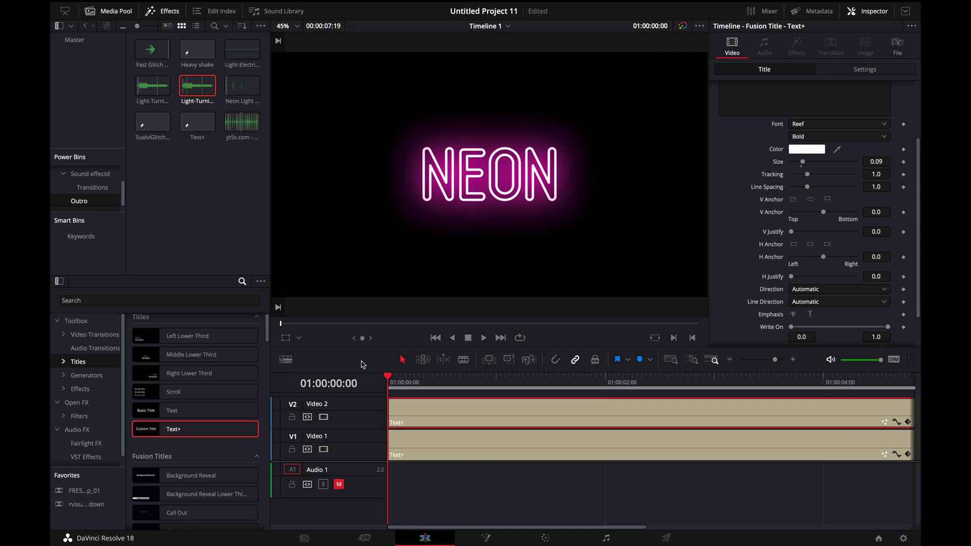
pyautogui.press('Right')
pyautogui.press('Right')
pyautogui.press('Right')
pyautogui.press('Right')
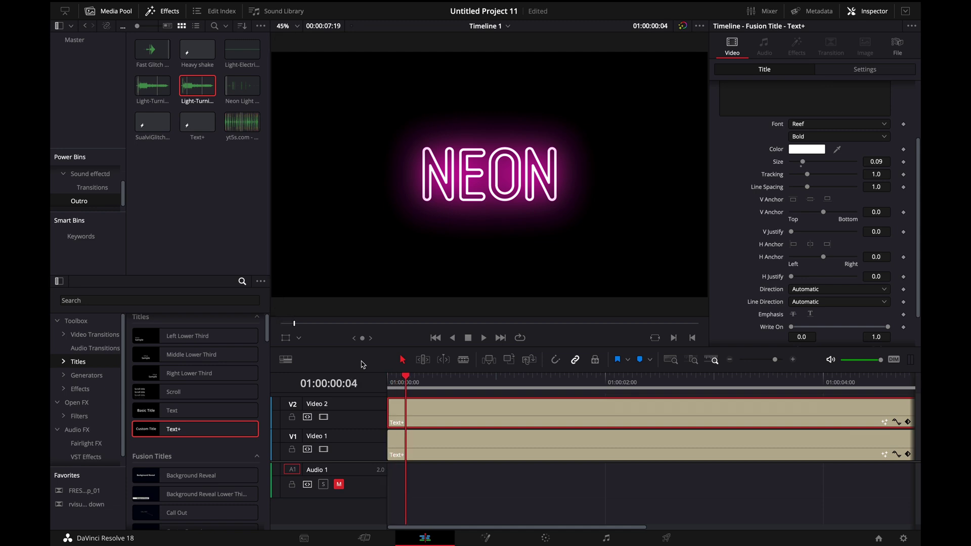
pyautogui.click(467, 403)
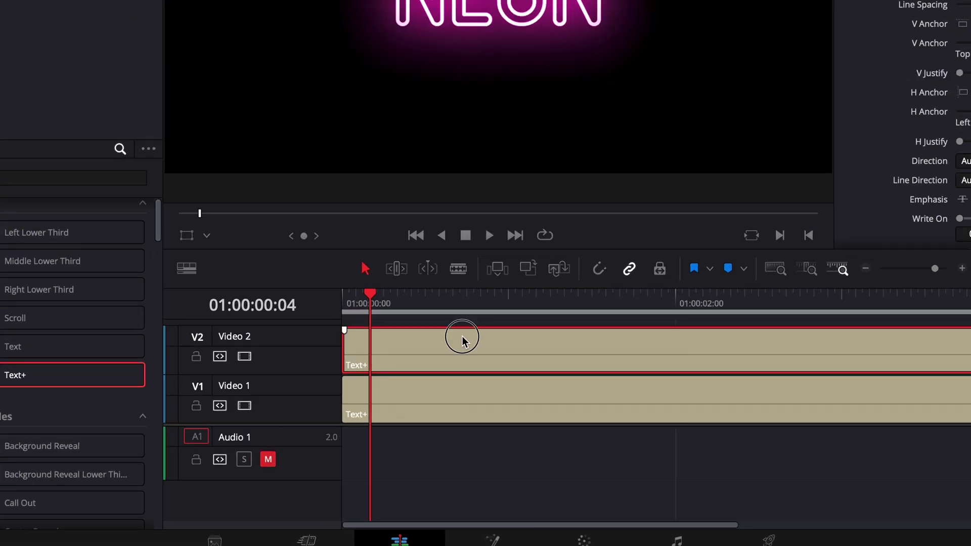
pyautogui.hotkey('ctrl', 'b')
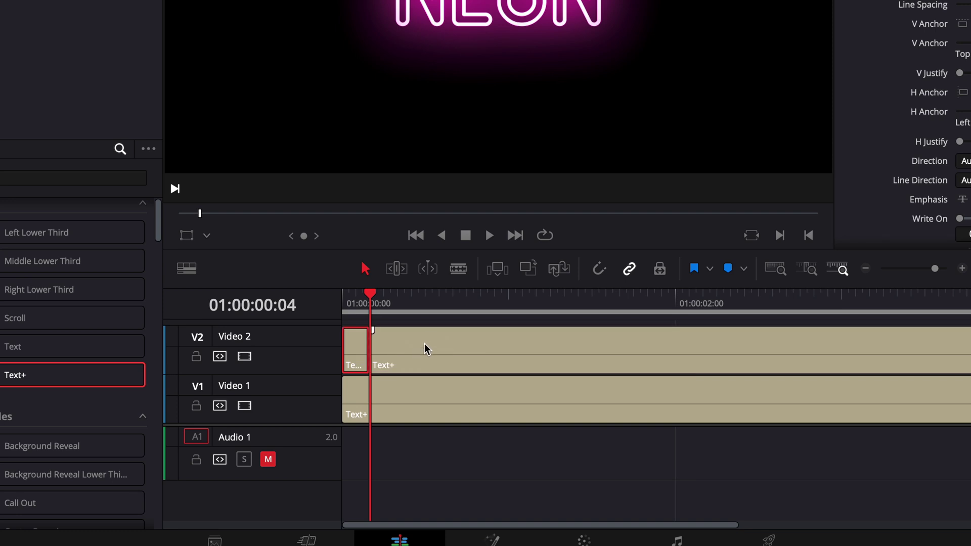
pyautogui.press('Right')
pyautogui.press('Right')
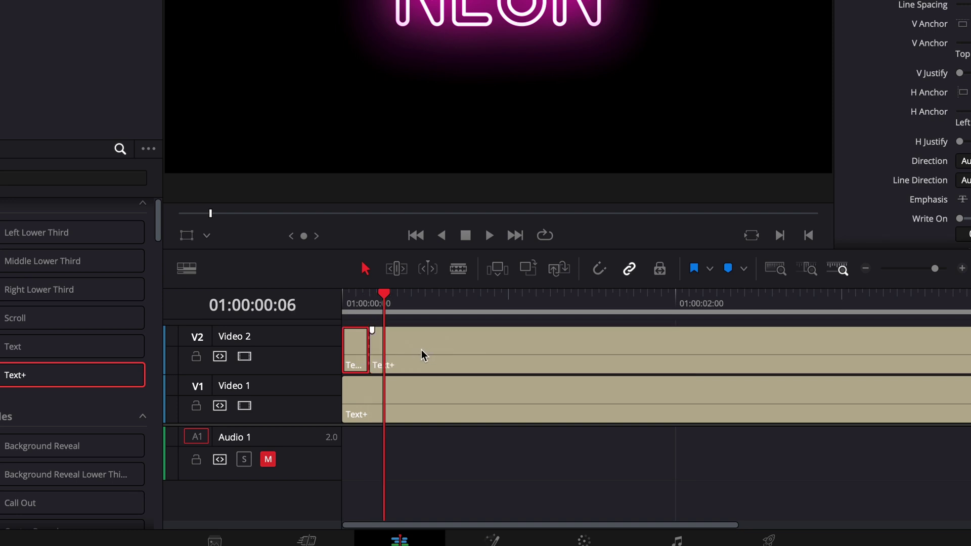
pyautogui.click(400, 347)
pyautogui.click(373, 347)
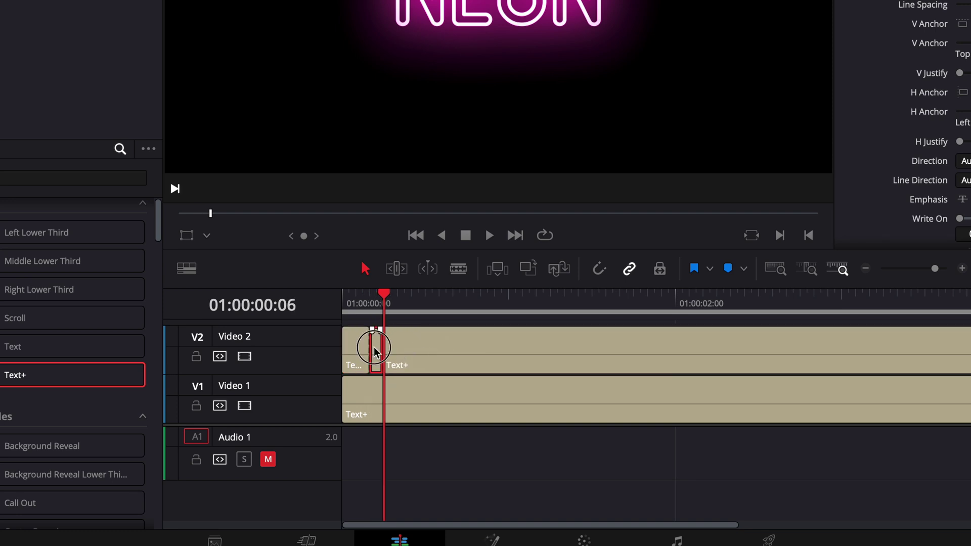
pyautogui.press('.')
pyautogui.press('.')
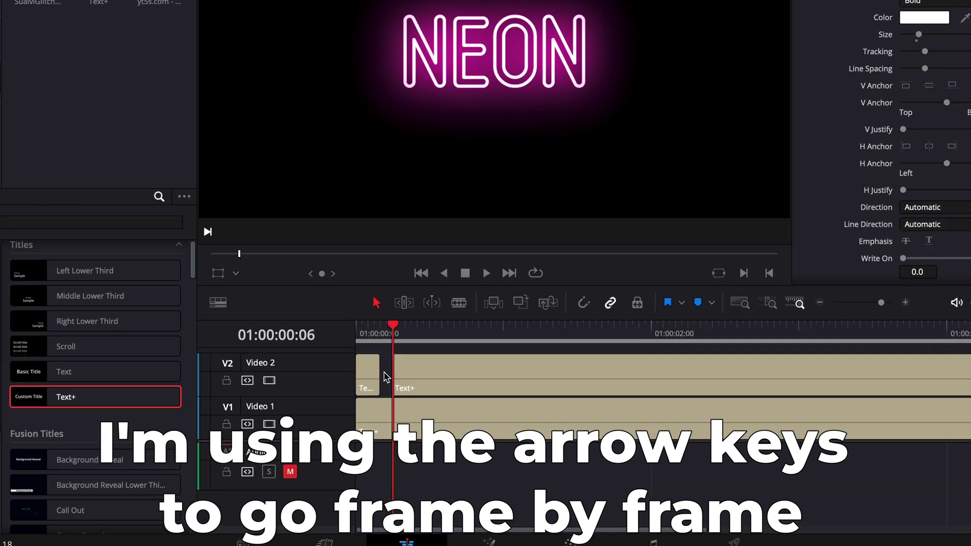
# Cut a second short NEON piece and trim the following piece's start to open another gap.
pyautogui.press('Left')
pyautogui.press('Left')
pyautogui.press('Left')
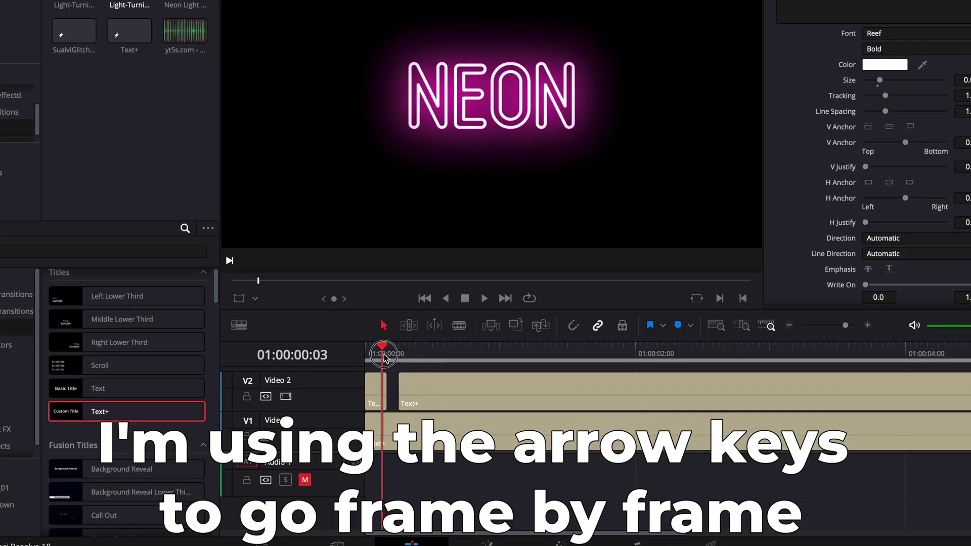
pyautogui.press('Right')
pyautogui.press('Right')
pyautogui.press('Right')
pyautogui.press('Right')
pyautogui.press('Right')
pyautogui.press('Right')
pyautogui.press('Right')
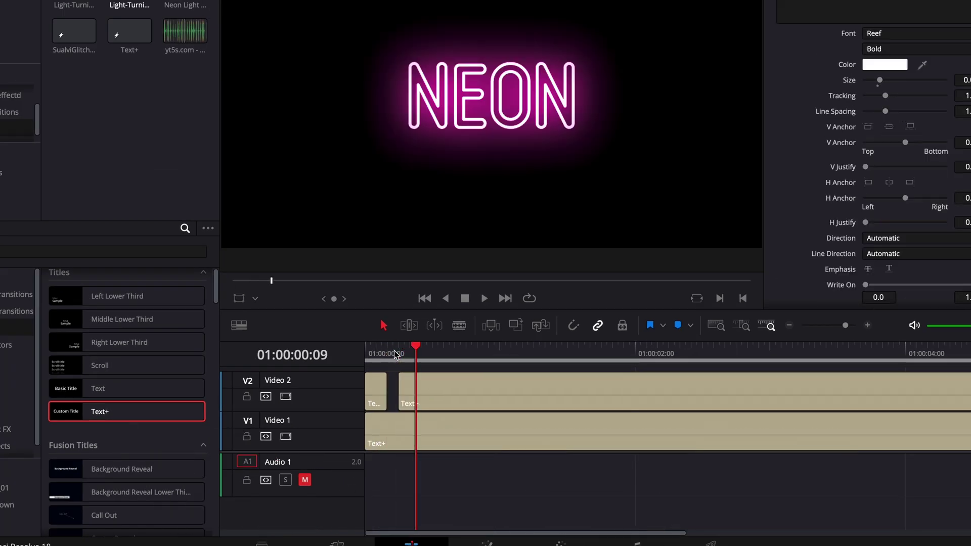
pyautogui.press('Right')
pyautogui.hotkey('ctrl', 'b')
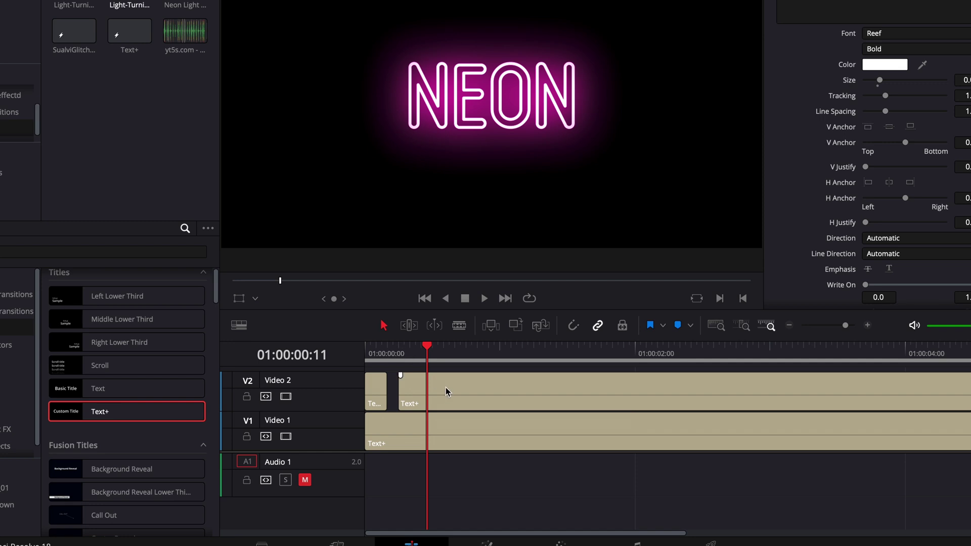
pyautogui.press('Right')
pyautogui.press('Right')
pyautogui.click(458, 398)
pyautogui.hotkey('ctrl', 'b')
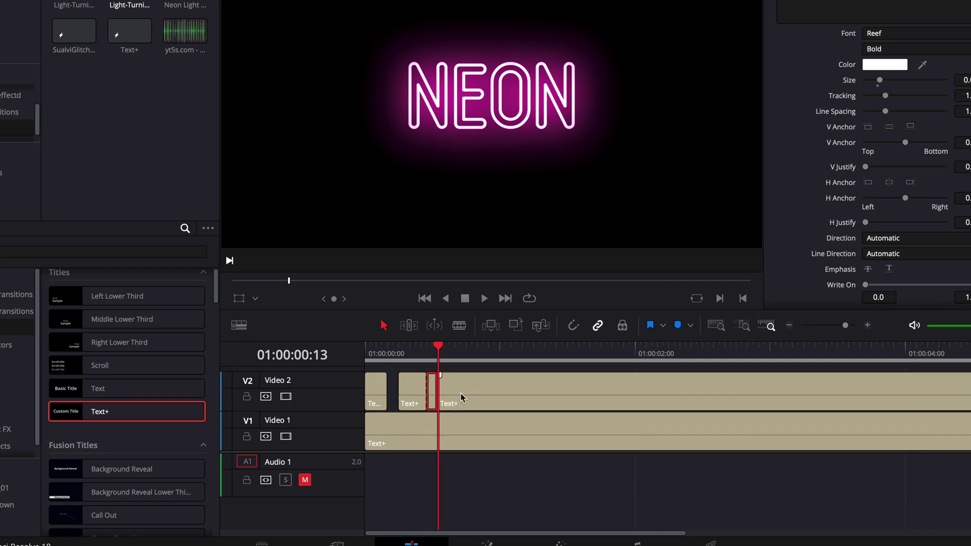
pyautogui.press('Delete')
# Make the remaining flicker cuts, then play the title back from the start.
pyautogui.press('Right')
pyautogui.press('Right')
pyautogui.press('Right')
pyautogui.click(465, 396)
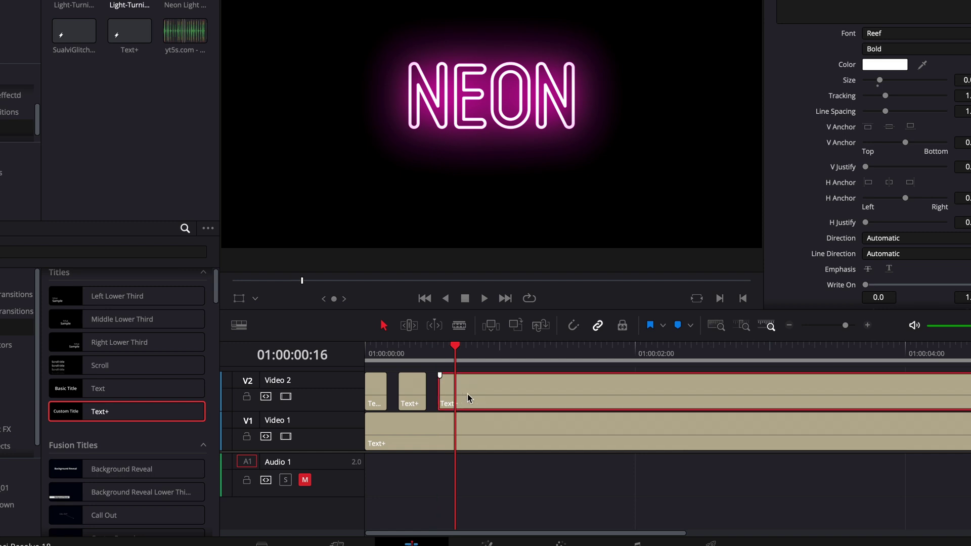
pyautogui.hotkey('ctrl', 'b')
pyautogui.press('Right')
pyautogui.hotkey('ctrl', 'b')
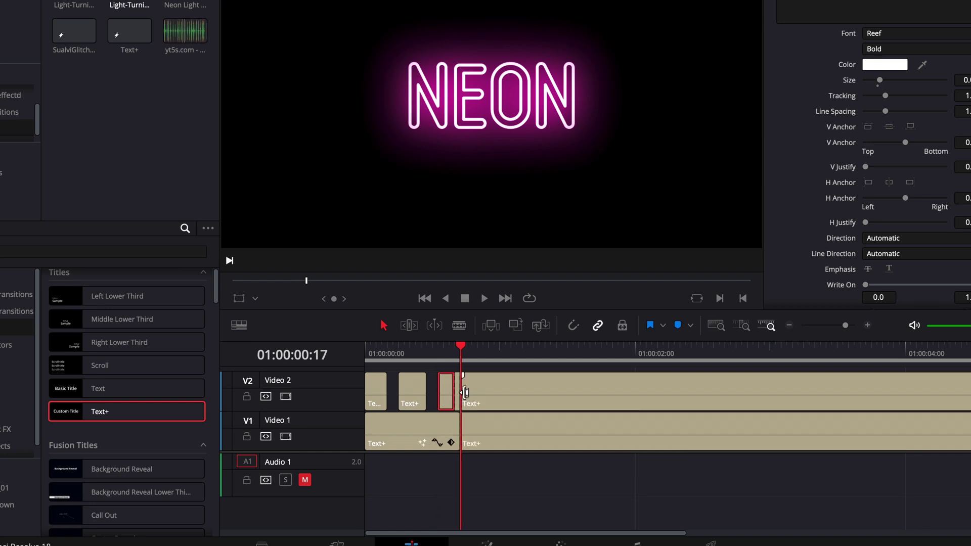
pyautogui.press('Home')
pyautogui.press('space')
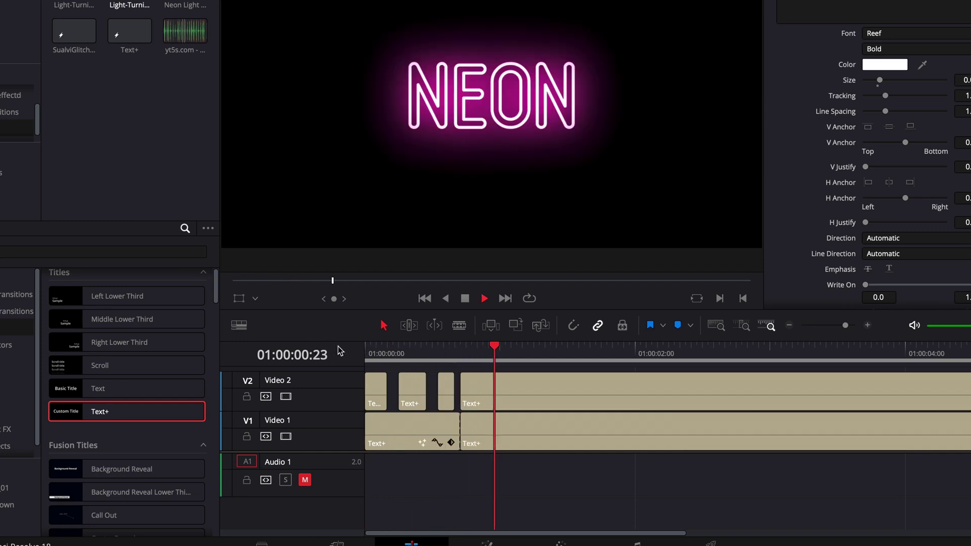
pyautogui.press('space')
pyautogui.press('Home')
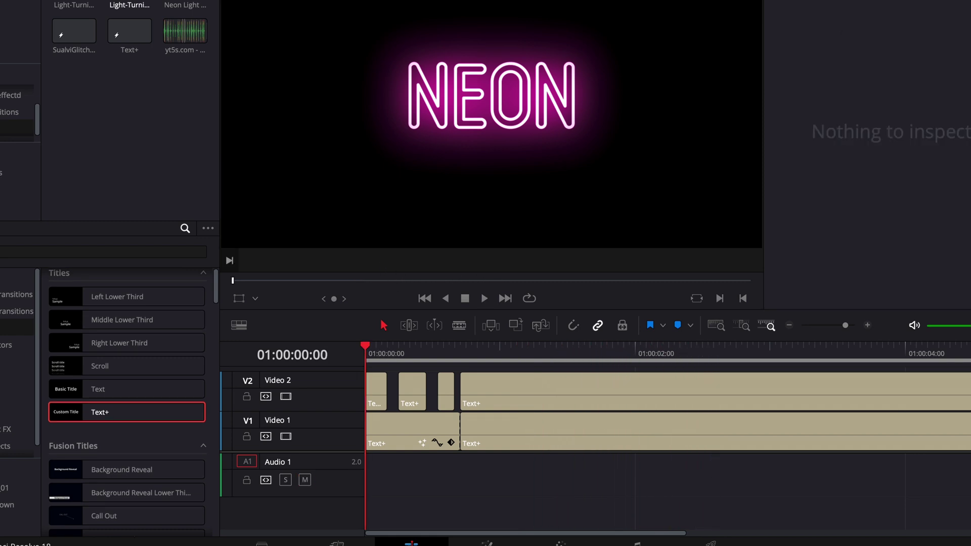
# Drop the Light-Turning-On mp3 at the start of Audio 1 and preview it with the title.
pyautogui.moveTo(130, 5); pyautogui.dragTo(367, 468)
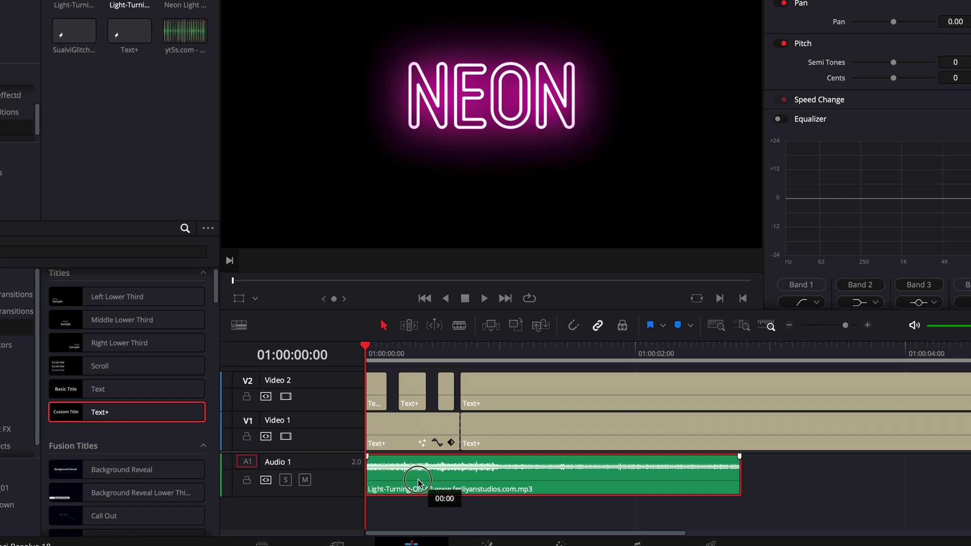
pyautogui.press('space')
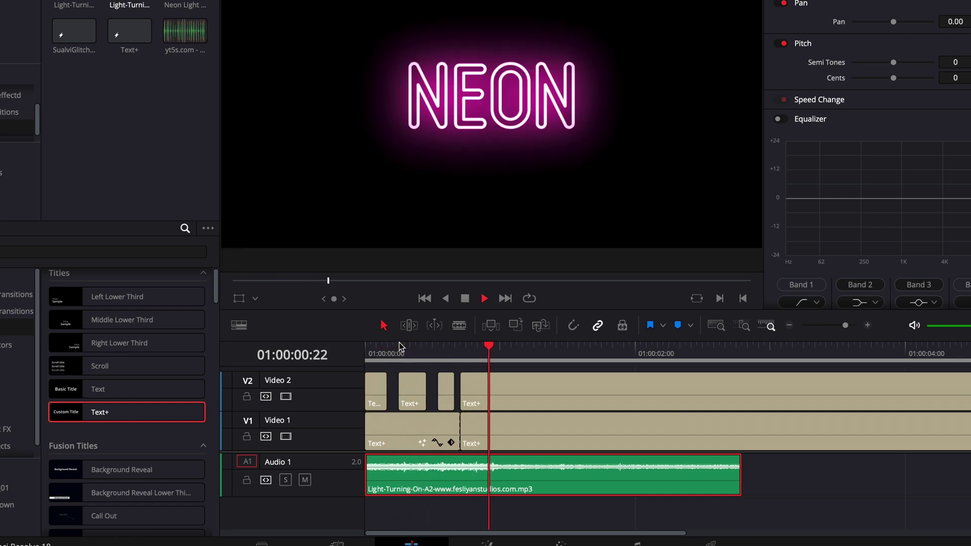
pyautogui.press('space')
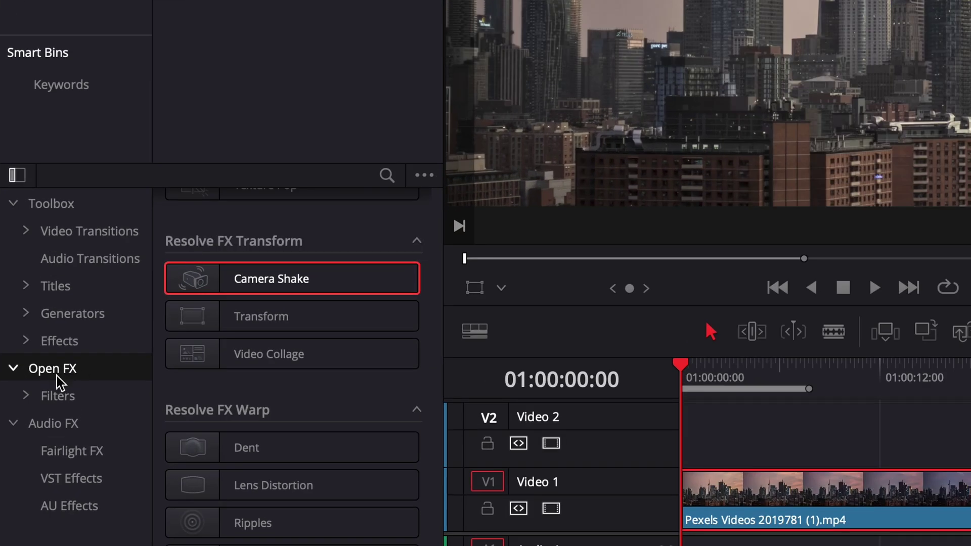
# Drag Resolve FX Camera Shake onto the Pexels Videos 2019781 (1).mp4 skyline clip and play it.
pyautogui.moveTo(319, 286); pyautogui.dragTo(805, 502)
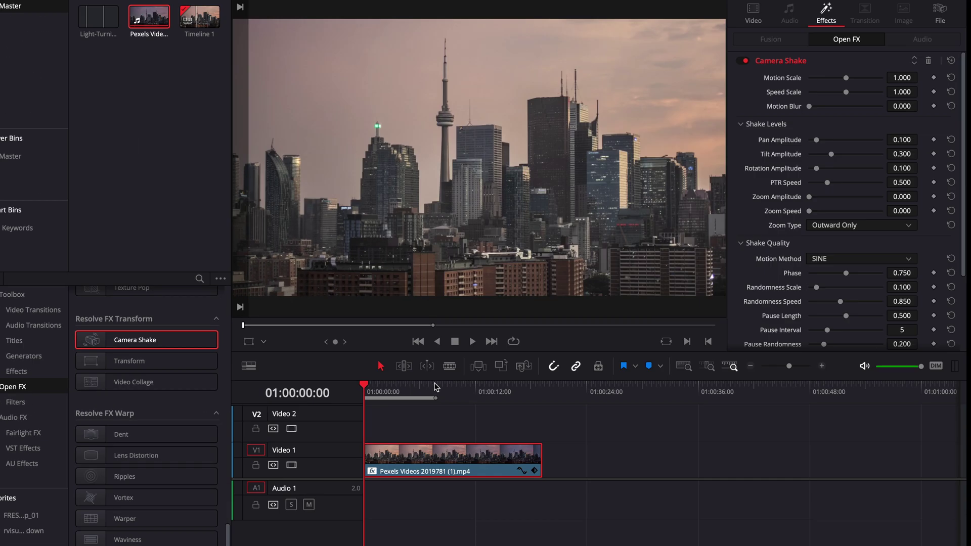
pyautogui.click(414, 390)
pyautogui.moveTo(414, 390); pyautogui.dragTo(365, 388)
pyautogui.press('space')
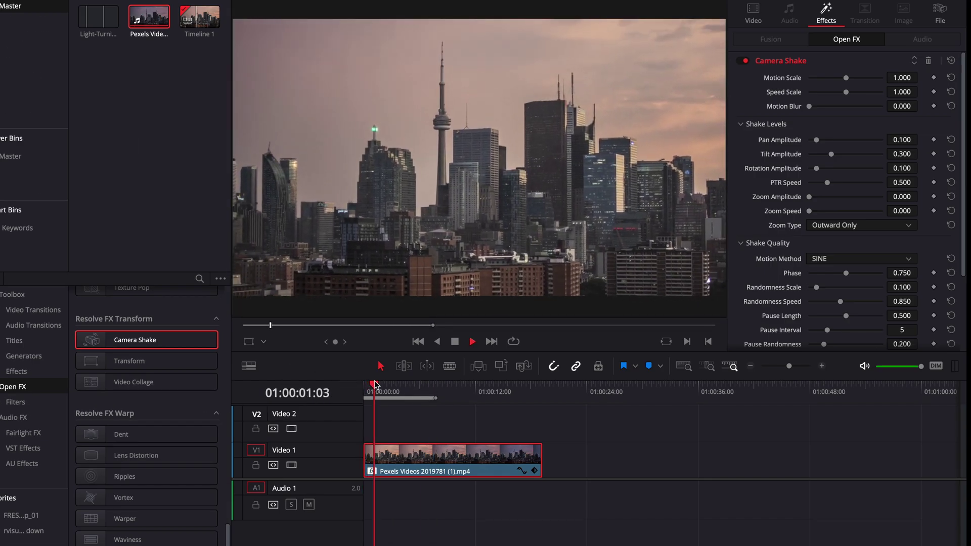
pyautogui.click(376, 387)
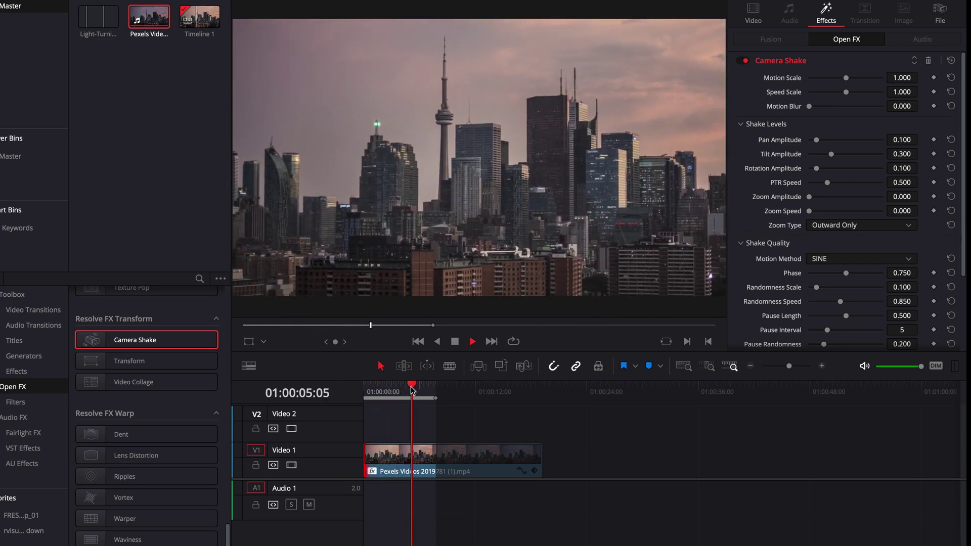
# Lower Camera Shake's PTR Speed to 1.085, tweak Motion Scale, and reduce Speed Scale.
pyautogui.press('Home')
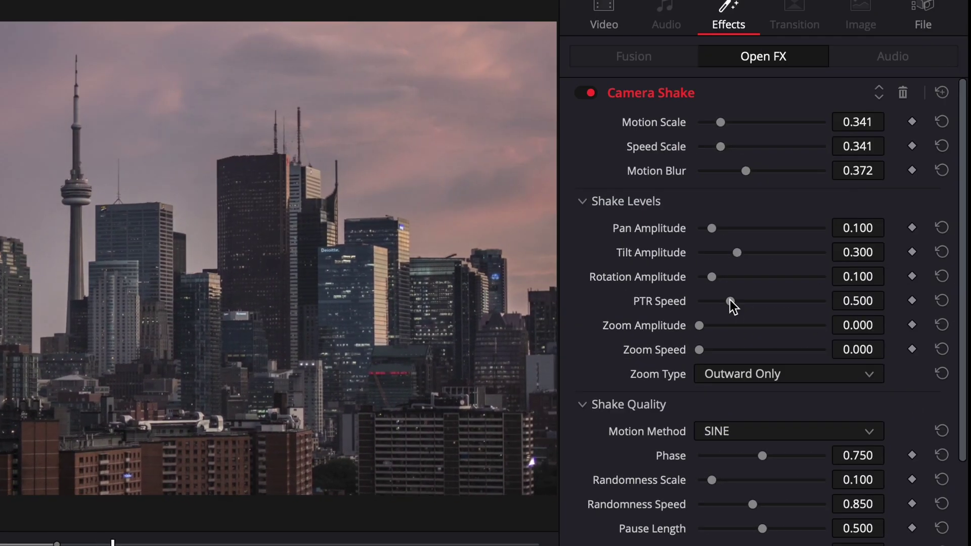
pyautogui.moveTo(731, 301); pyautogui.dragTo(714, 303)
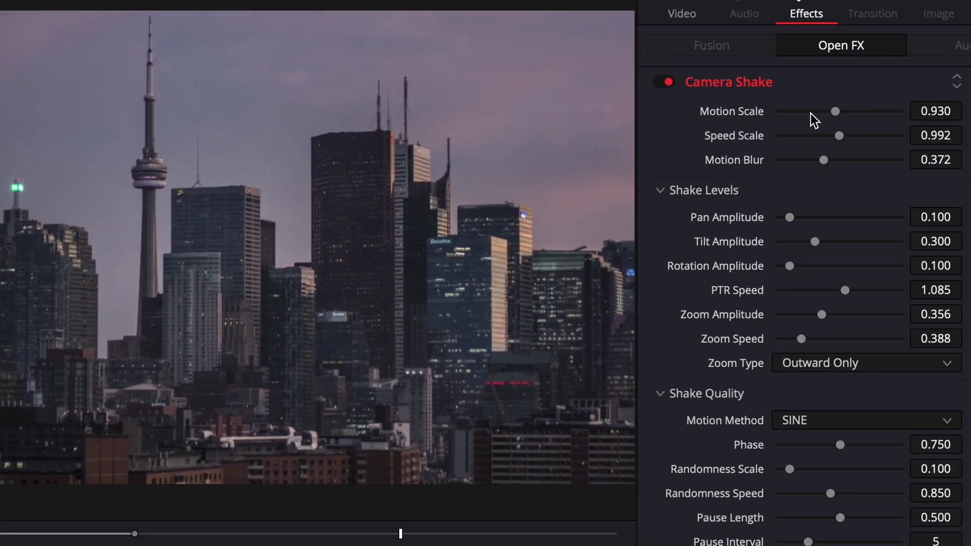
pyautogui.moveTo(833, 111); pyautogui.dragTo(787, 115)
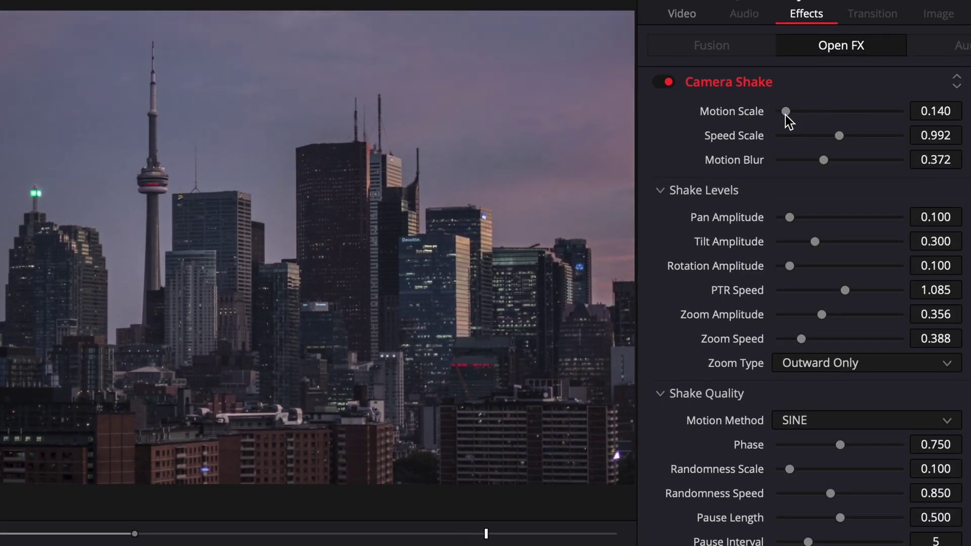
pyautogui.moveTo(838, 136); pyautogui.dragTo(788, 136)
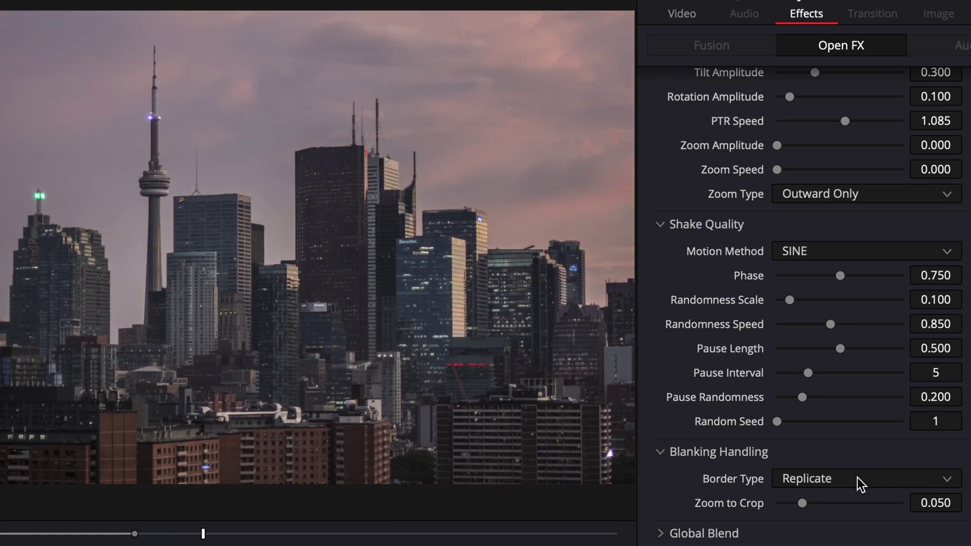
# Confirm Replicate as the Camera Shake Border Type and scroll the Inspector to the top.
pyautogui.click(821, 476)
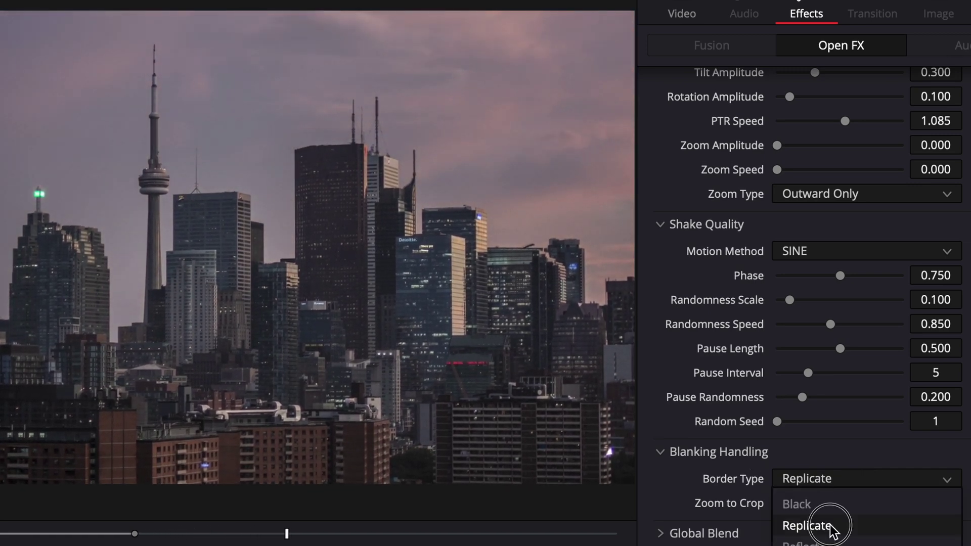
pyautogui.click(807, 525)
pyautogui.click(827, 481)
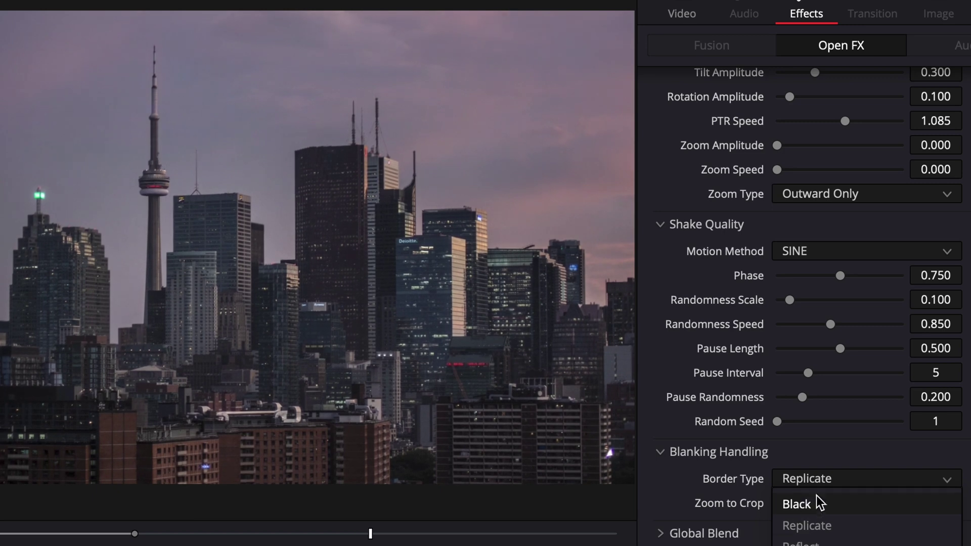
pyautogui.click(813, 526)
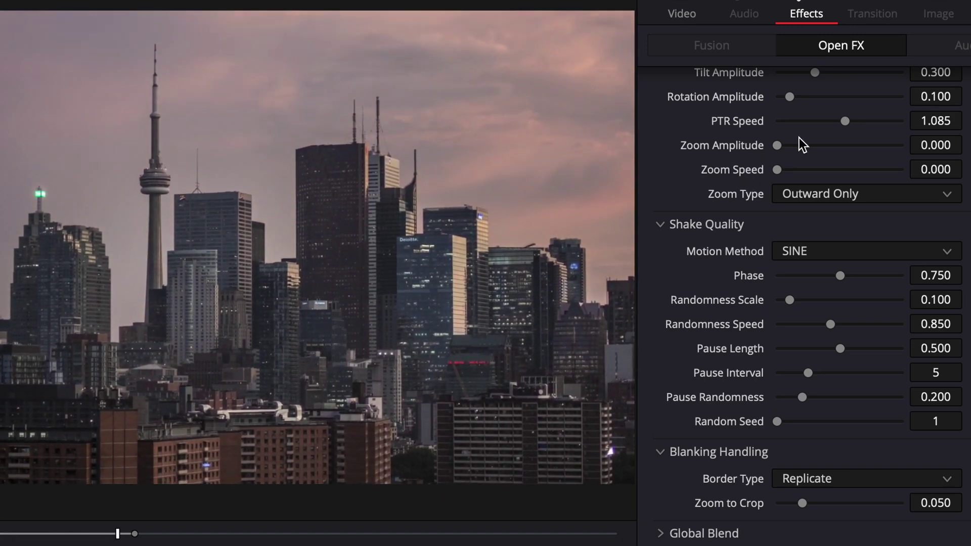
pyautogui.scroll(3, 791, 152)
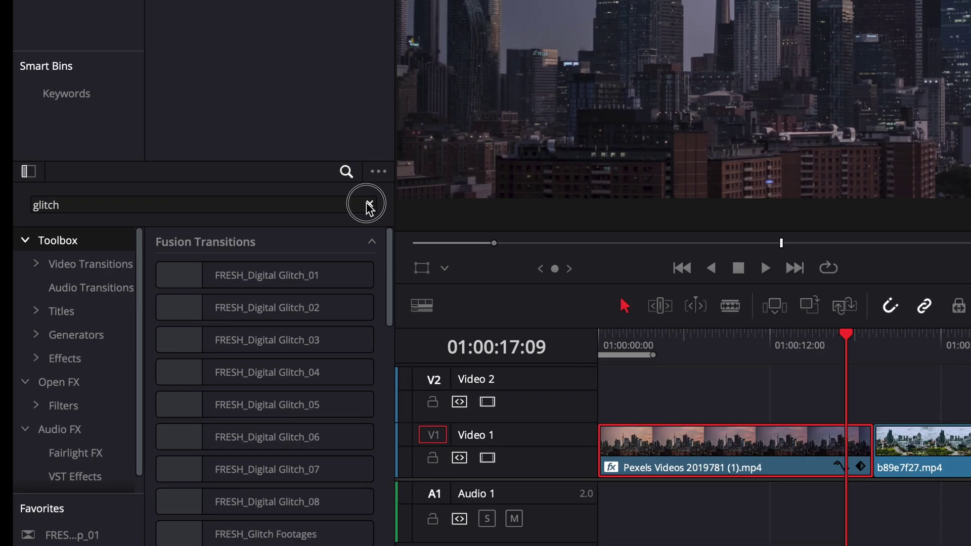
# Search effects for 'adj' and drop an Adjustment Clip on Video 2 at the playhead.
pyautogui.click(256, 300)
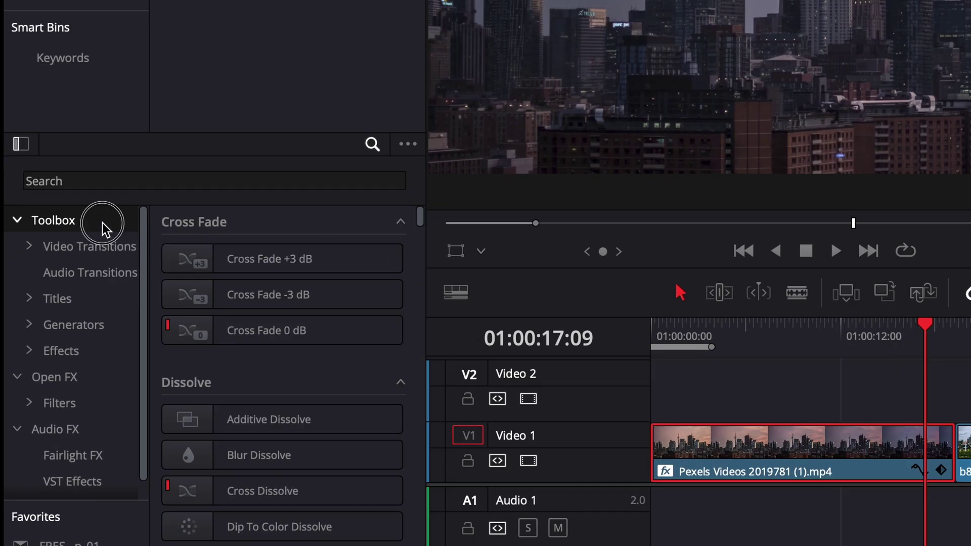
pyautogui.click(102, 321)
pyautogui.click(223, 180)
pyautogui.write('adju')
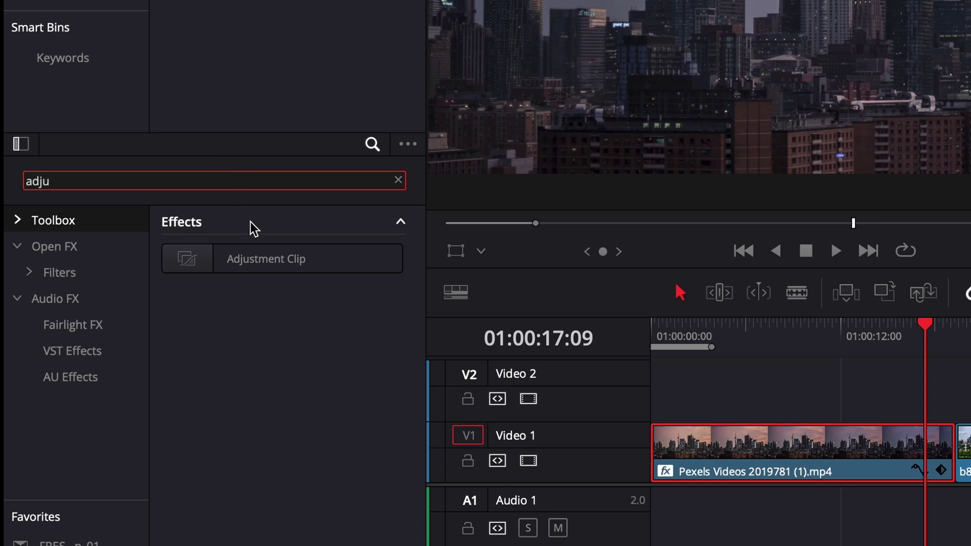
pyautogui.moveTo(265, 258); pyautogui.dragTo(932, 399)
pyautogui.moveTo(597, 362); pyautogui.dragTo(597, 362)
# Trim the Adjustment Clip's start so it begins just before the cut to b89e7f27.mp4.
pyautogui.scroll(3, 614, 362)
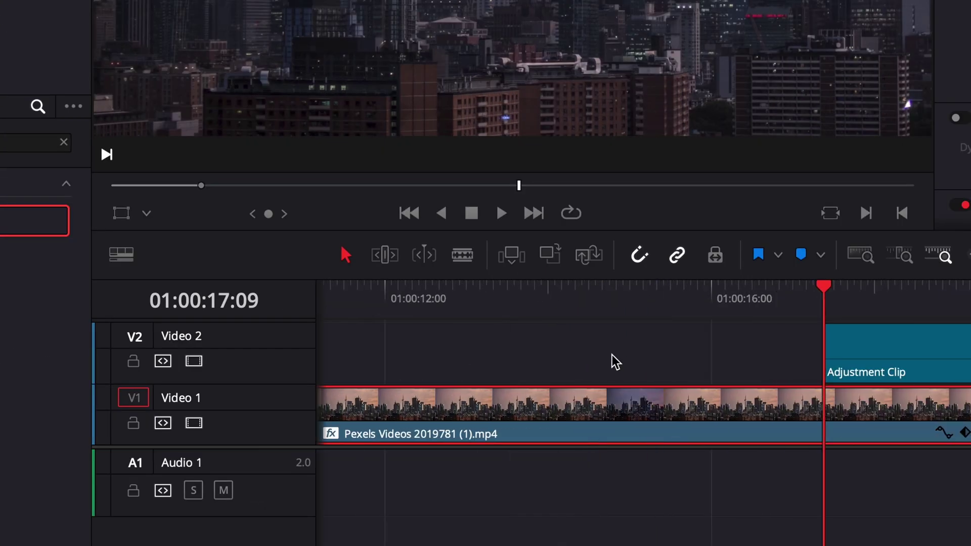
pyautogui.hscroll(5, 737, 351)
pyautogui.hscroll(-4, 425, 371)
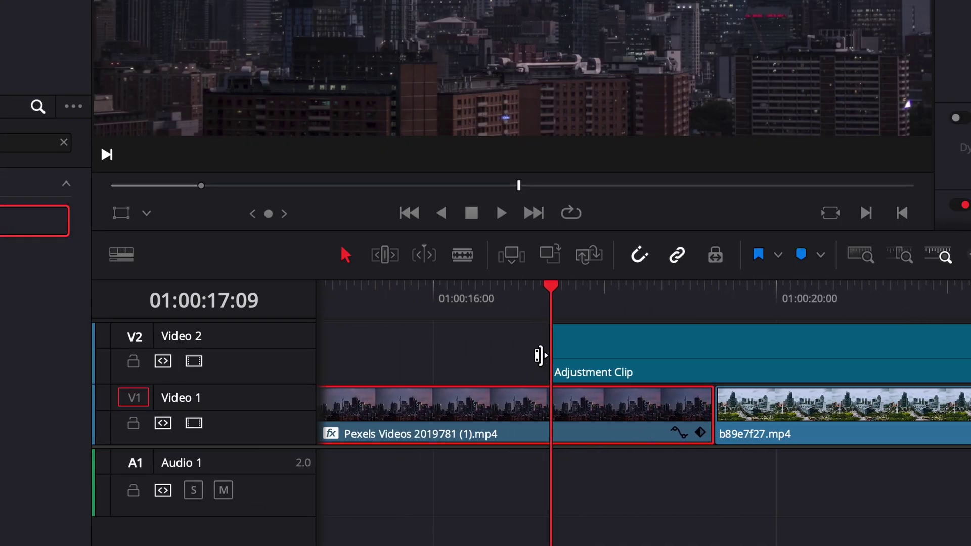
pyautogui.moveTo(553, 349); pyautogui.dragTo(671, 350)
pyautogui.moveTo(557, 353); pyautogui.dragTo(626, 354)
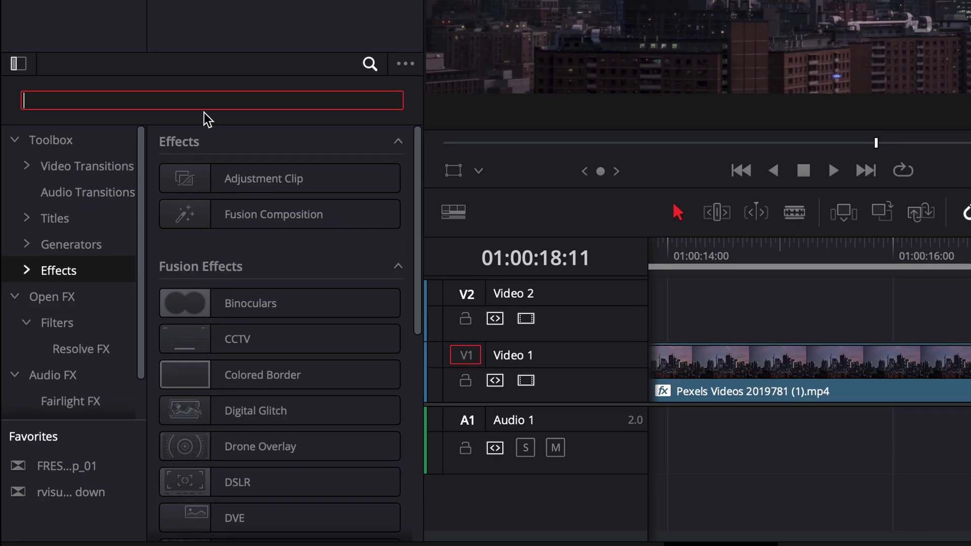
# Drop the Digital Glitch effect onto the V2 adjustment clip and play back the transition.
pyautogui.write('glit')
pyautogui.moveTo(245, 174); pyautogui.dragTo(970, 296)
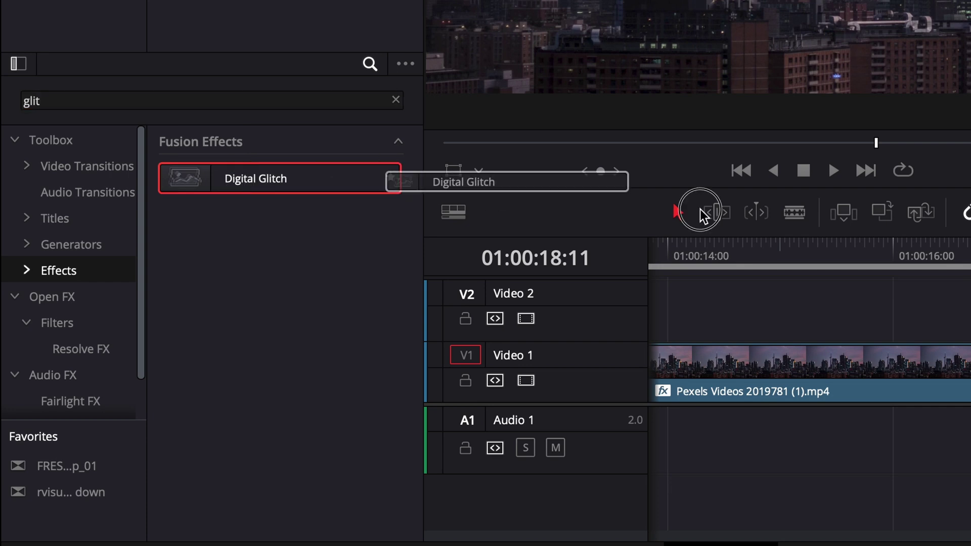
pyautogui.moveTo(714, 281); pyautogui.dragTo(715, 273)
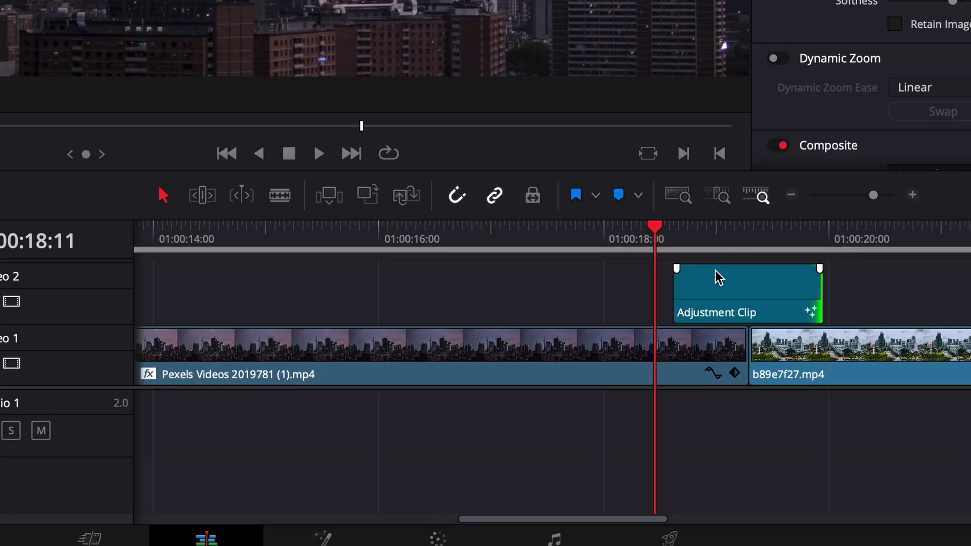
pyautogui.press('space')
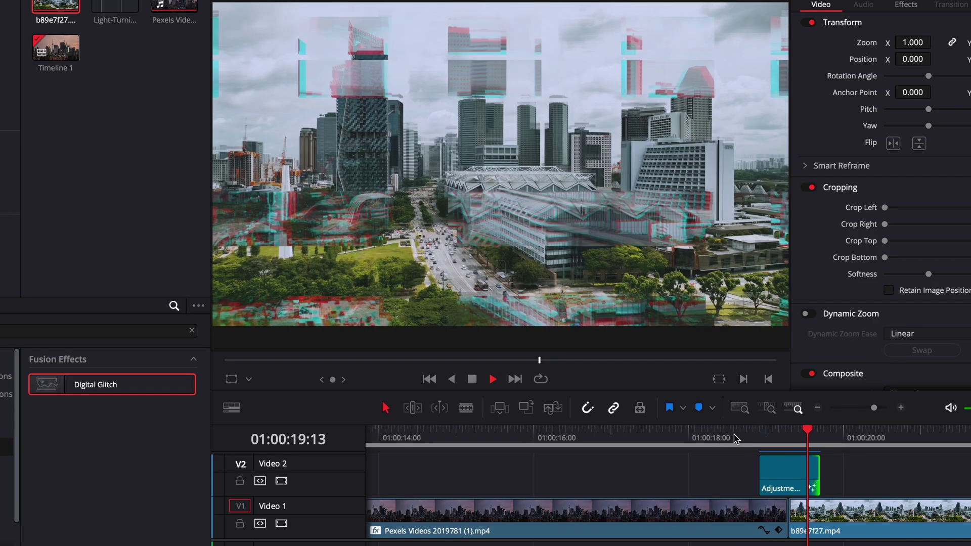
pyautogui.press('space')
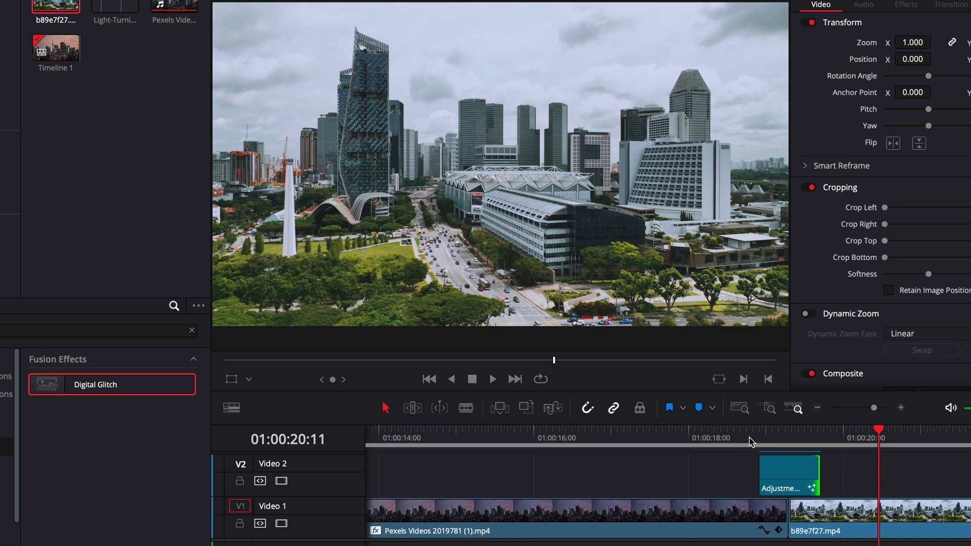
pyautogui.click(195, 335)
# Add Prism Blur to the adjustment clip and preview the transition.
pyautogui.write('prism')
pyautogui.moveTo(200, 366); pyautogui.dragTo(878, 462)
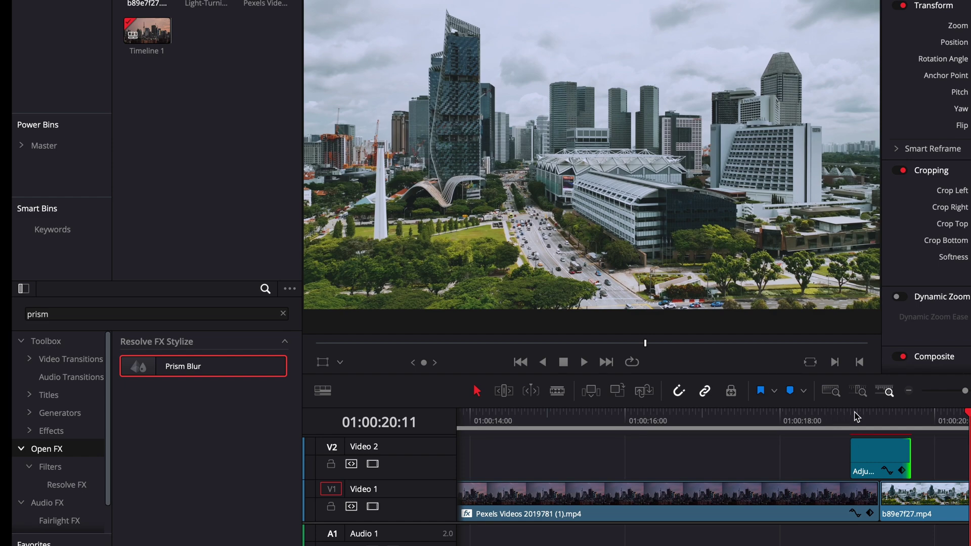
pyautogui.click(853, 418)
pyautogui.click(824, 419)
pyautogui.press('space')
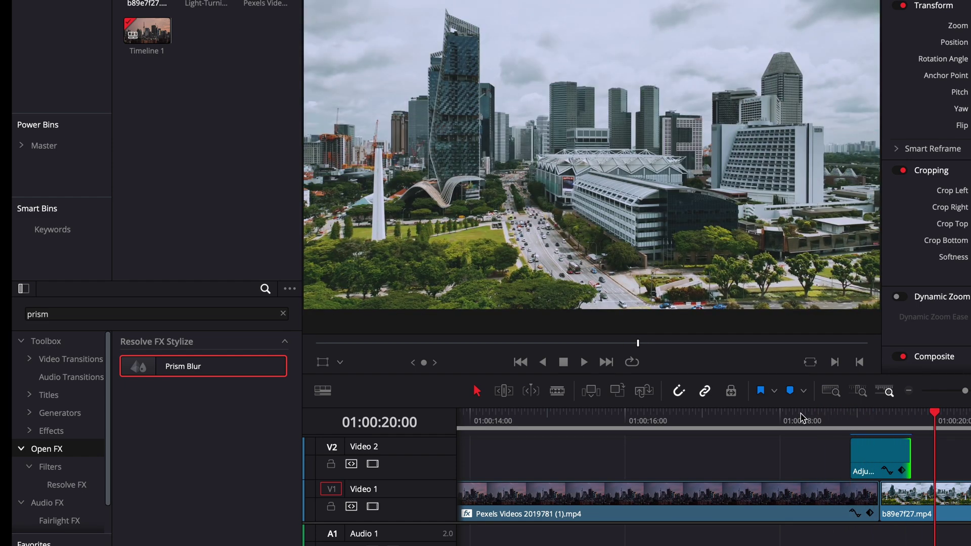
pyautogui.click(853, 419)
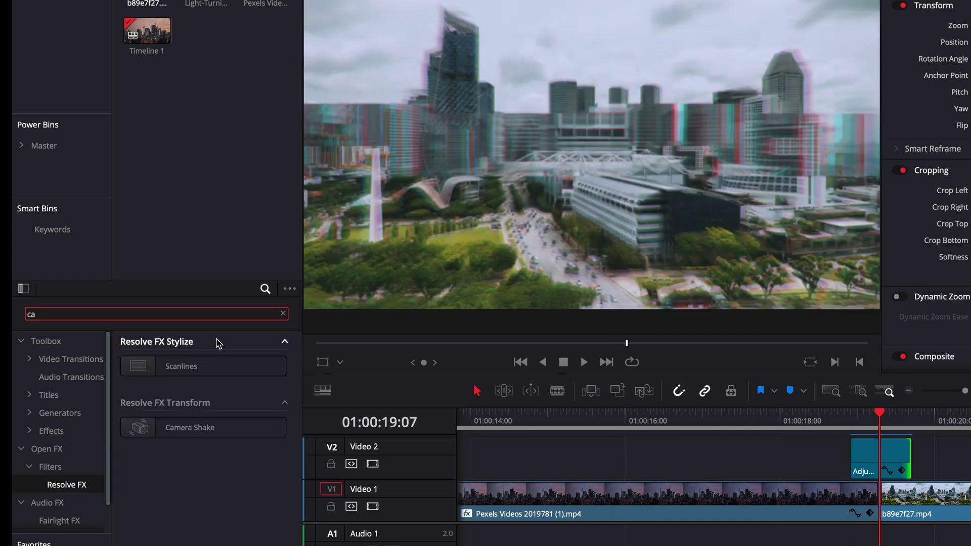
# Add Camera Shake with motion blur and higher speed scale, motion scale and PTR speed.
pyautogui.moveTo(139, 429); pyautogui.dragTo(867, 455)
pyautogui.click(848, 420)
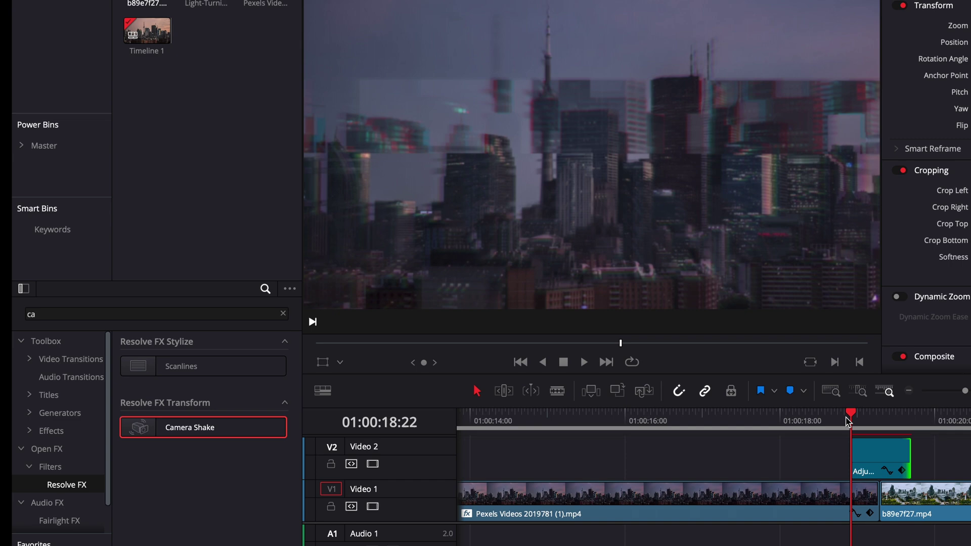
pyautogui.press('space')
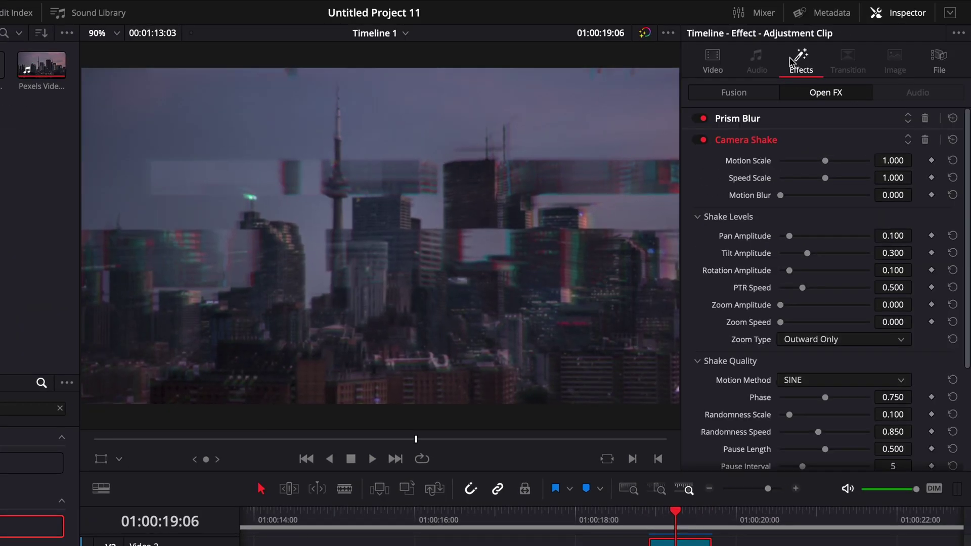
pyautogui.moveTo(782, 197); pyautogui.dragTo(845, 160)
pyautogui.moveTo(802, 287); pyautogui.dragTo(830, 281)
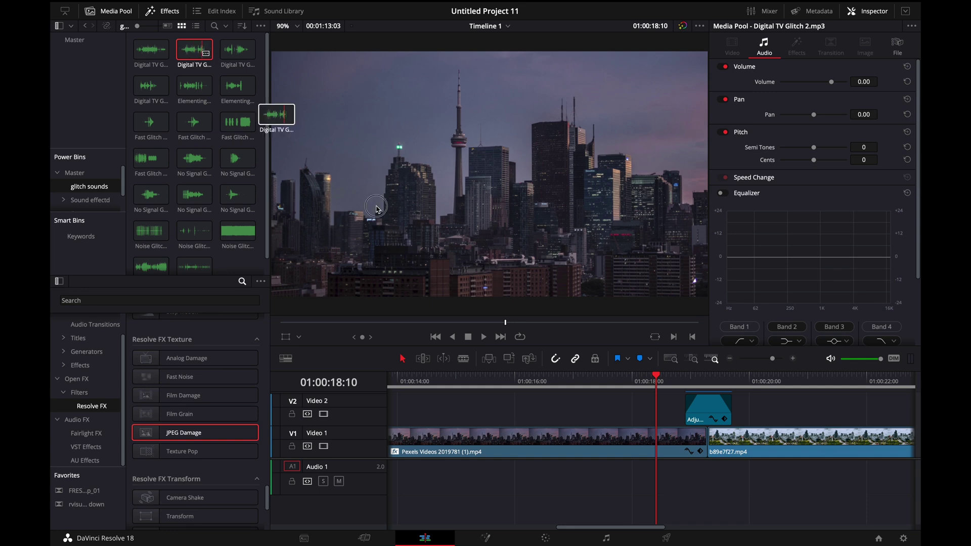
pyautogui.moveTo(738, 471); pyautogui.dragTo(684, 470)
pyautogui.click(681, 385)
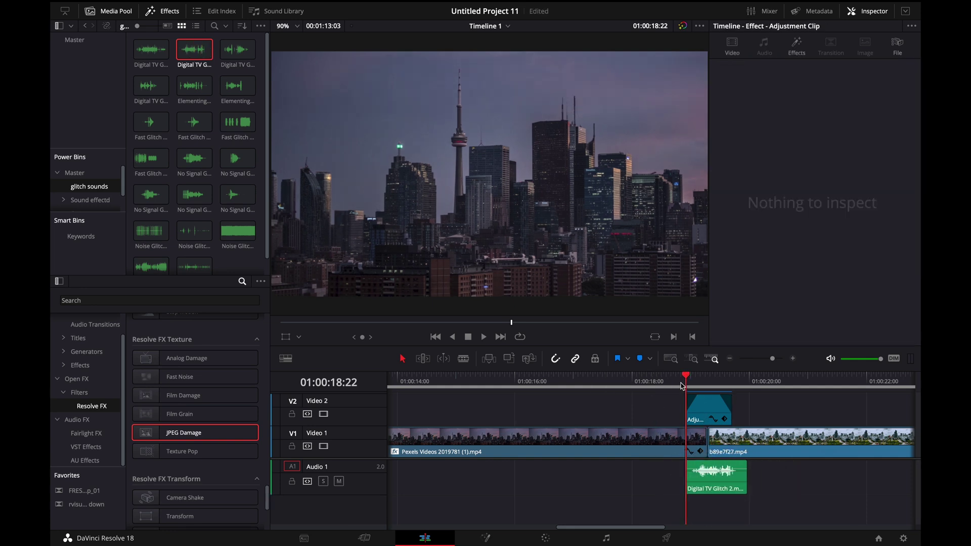
# Replay the glitch transition from just before the cut between the city clips.
pyautogui.moveTo(680, 389); pyautogui.dragTo(655, 391)
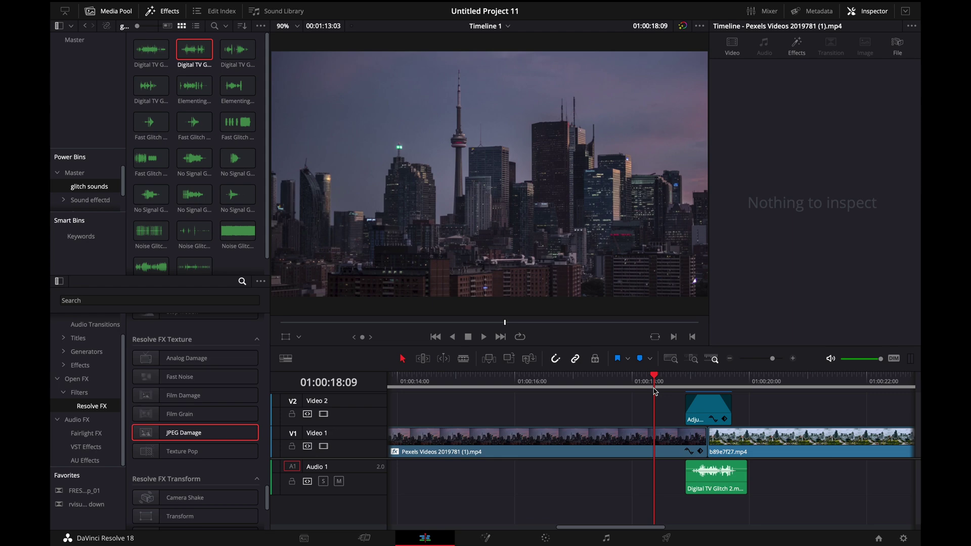
pyautogui.press('space')
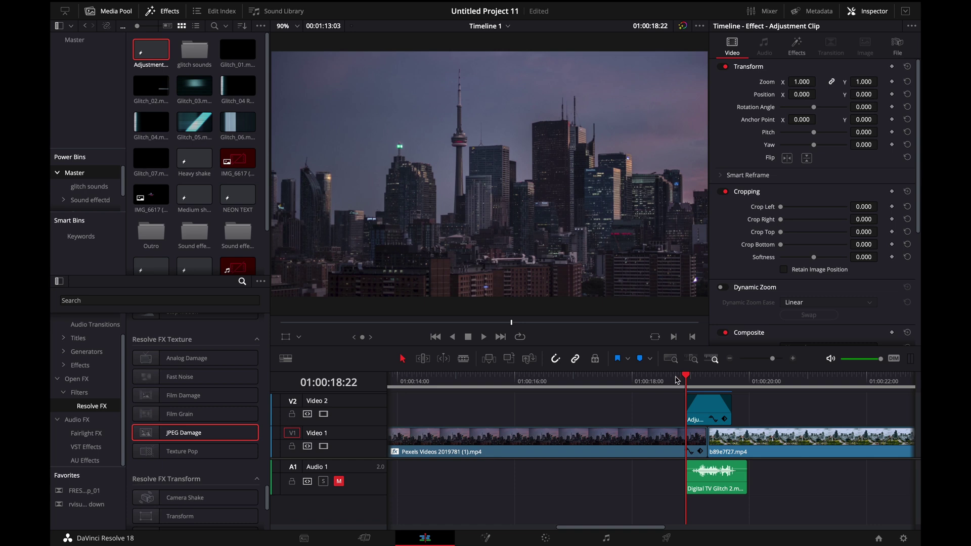
pyautogui.moveTo(683, 383); pyautogui.dragTo(657, 383)
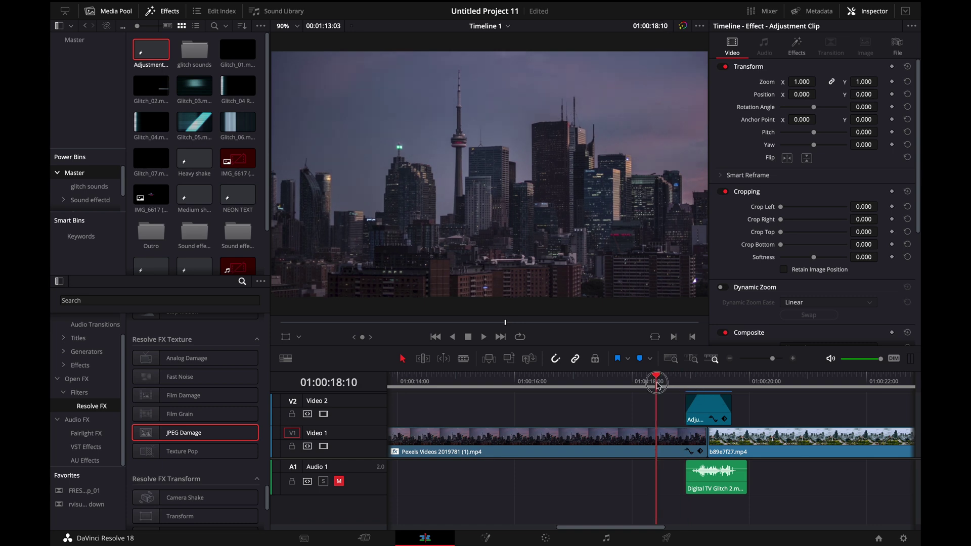
pyautogui.press('Down')
pyautogui.press('space')
pyautogui.press('space')
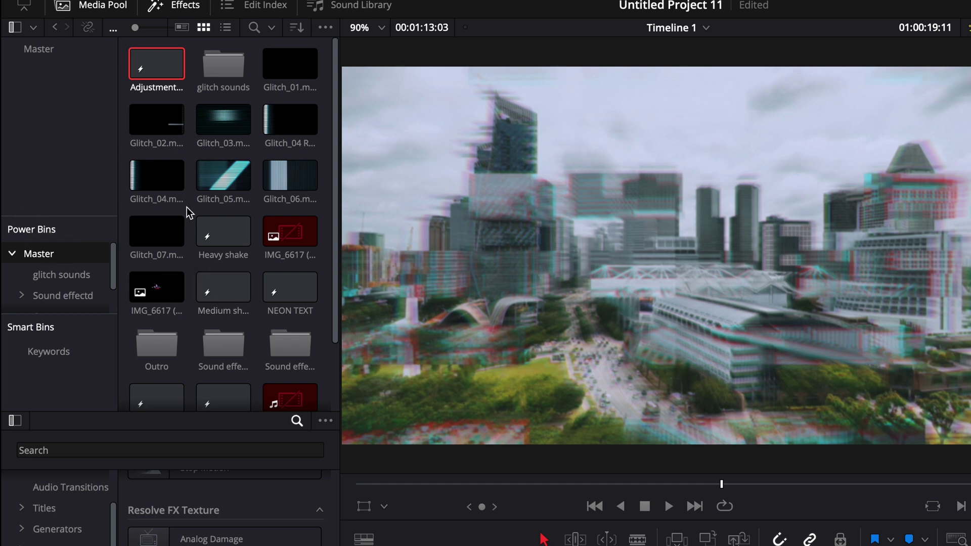
# Save the glitch adjustment clip to the Master Power Bin and drop a copy on V2 near 01:00:15.
pyautogui.scroll(-2, 180, 157)
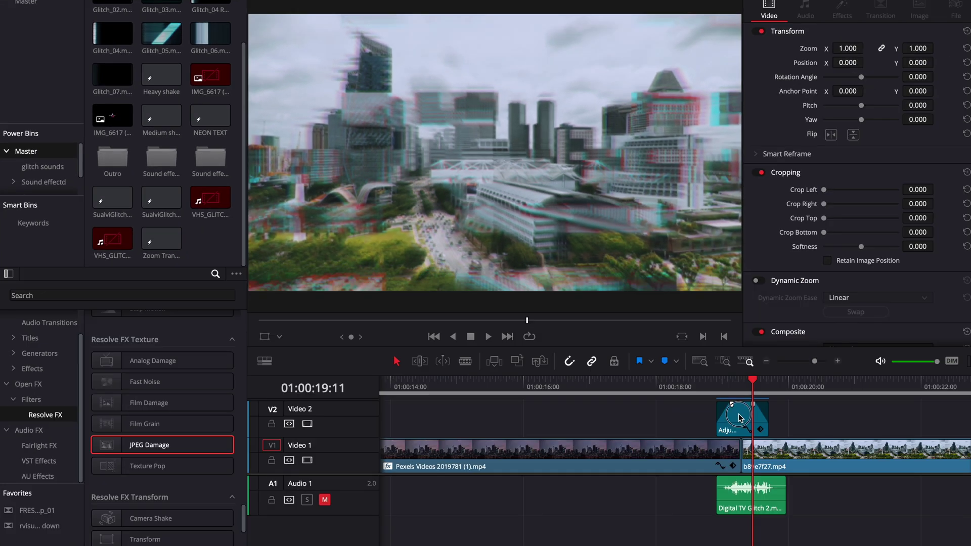
pyautogui.moveTo(970, 545); pyautogui.dragTo(287, 383)
pyautogui.moveTo(207, 244); pyautogui.dragTo(207, 245)
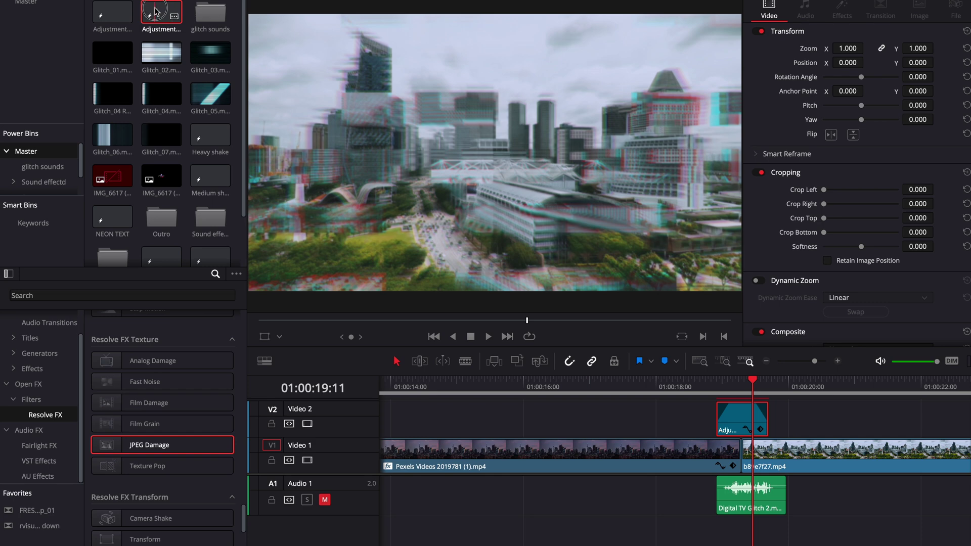
pyautogui.moveTo(154, 10); pyautogui.dragTo(498, 419)
# Preview the reused glitch clip at 01:00:15, then replay the original glitch transition.
pyautogui.click(485, 385)
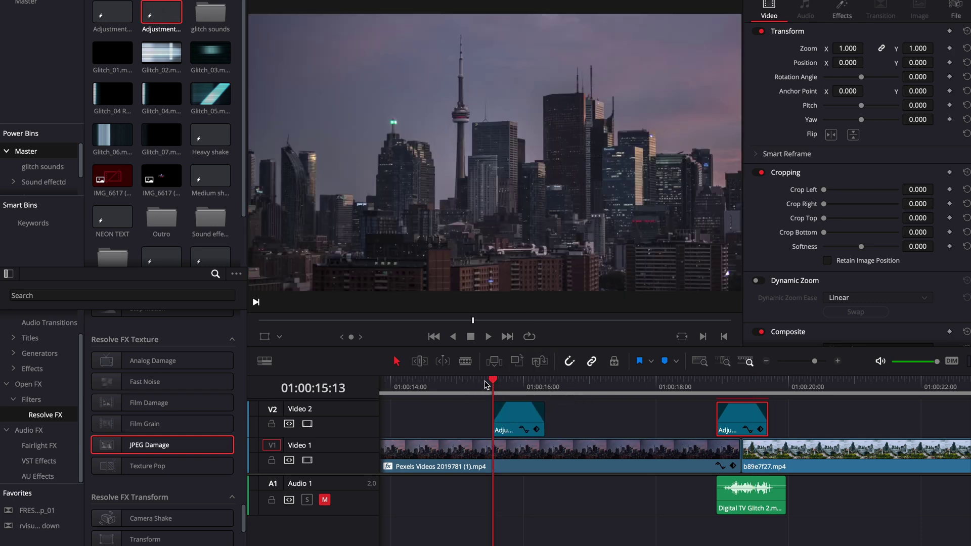
pyautogui.press('space')
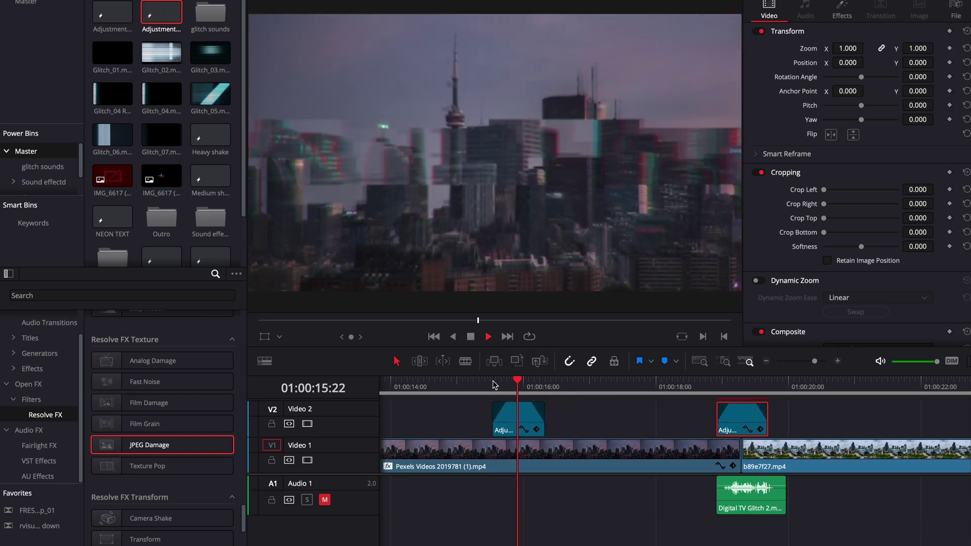
pyautogui.click(492, 383)
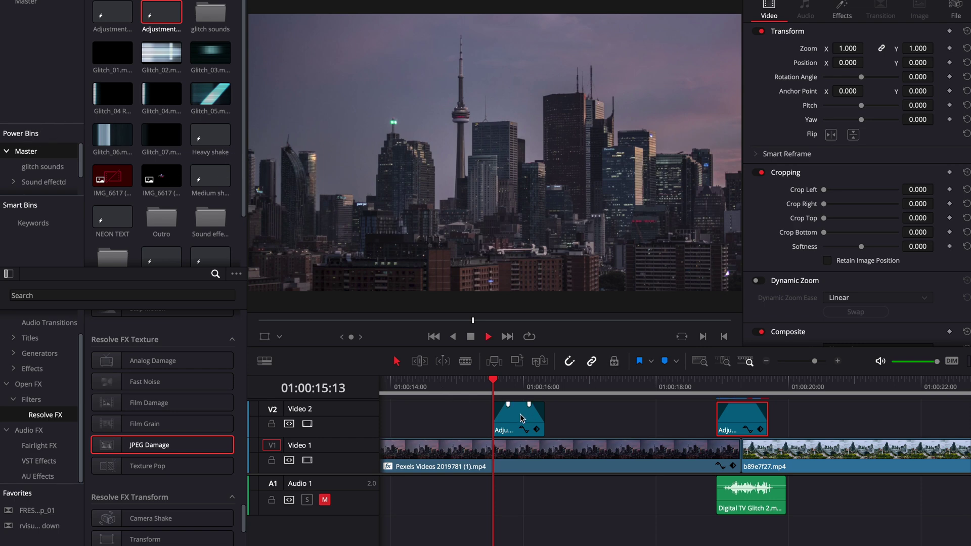
pyautogui.click(485, 384)
pyautogui.click(716, 387)
pyautogui.press('space')
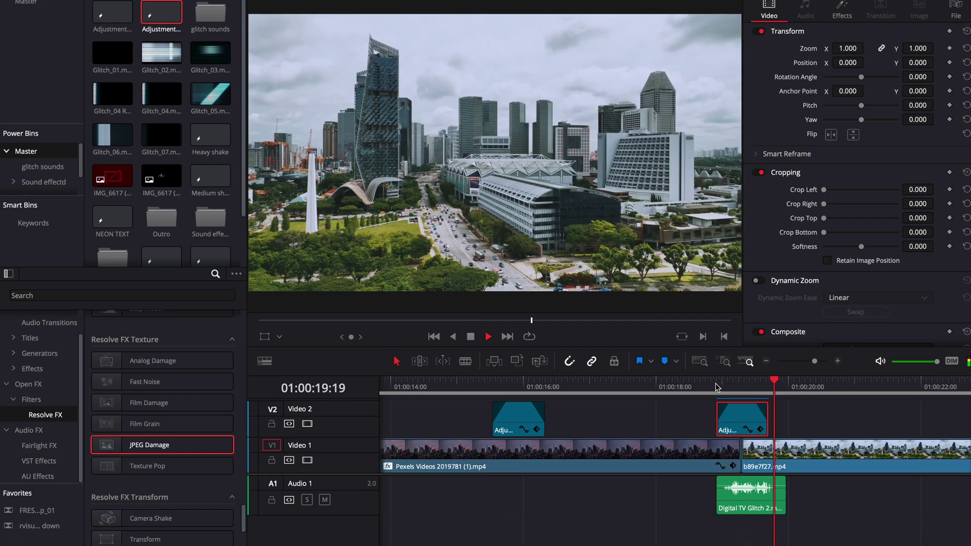